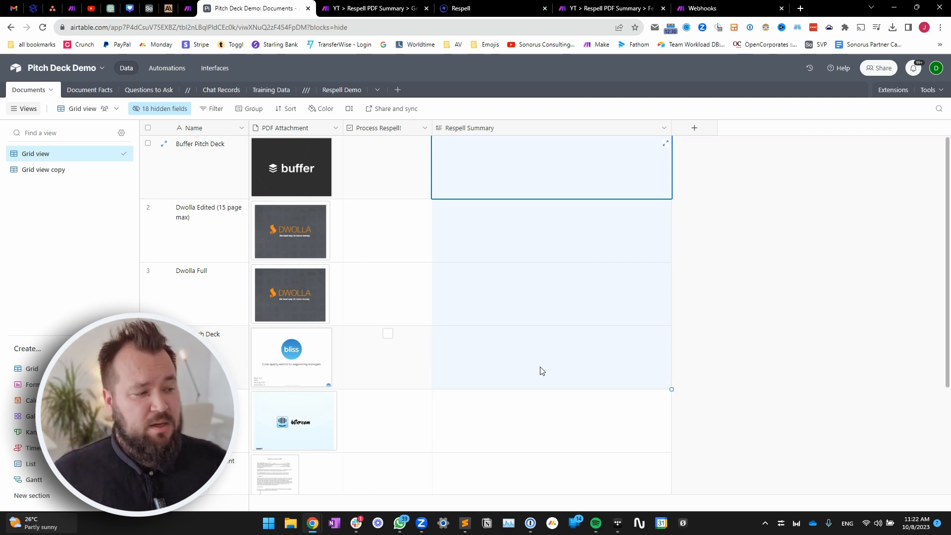
- Drag the PDF Attachment column wider and select the Dwolla Edited attachment cell
{"action": "left_click", "coordinate": [223, 232]}
{"action": "left_click_drag", "start_coordinate": [347, 128], "coordinate": [371, 143]}
{"action": "left_click", "coordinate": [346, 213]}
{"action": "left_click", "coordinate": [216, 250]}
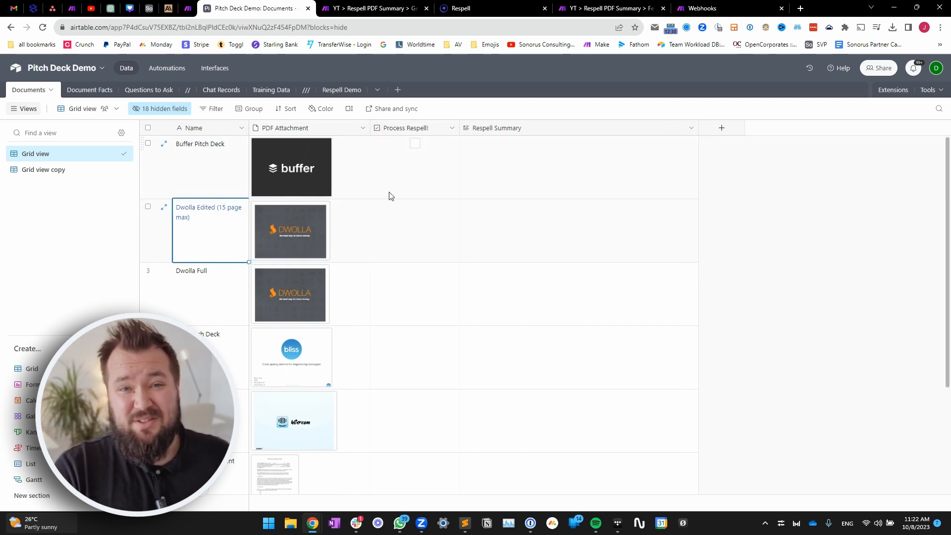
{"action": "left_click", "coordinate": [360, 234]}
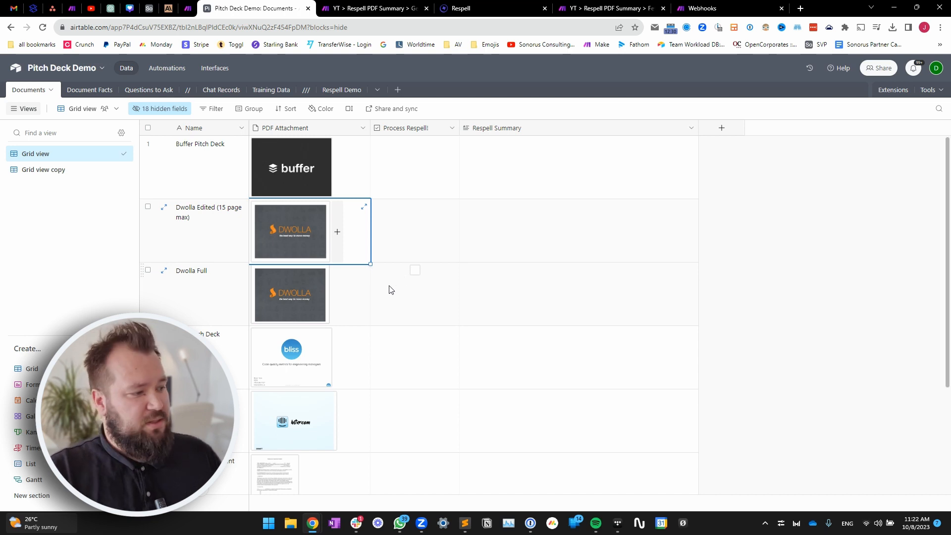
- Open the Dwolla Edited pitch-deck PDF and scroll through its first pages
{"action": "left_click", "coordinate": [279, 233]}
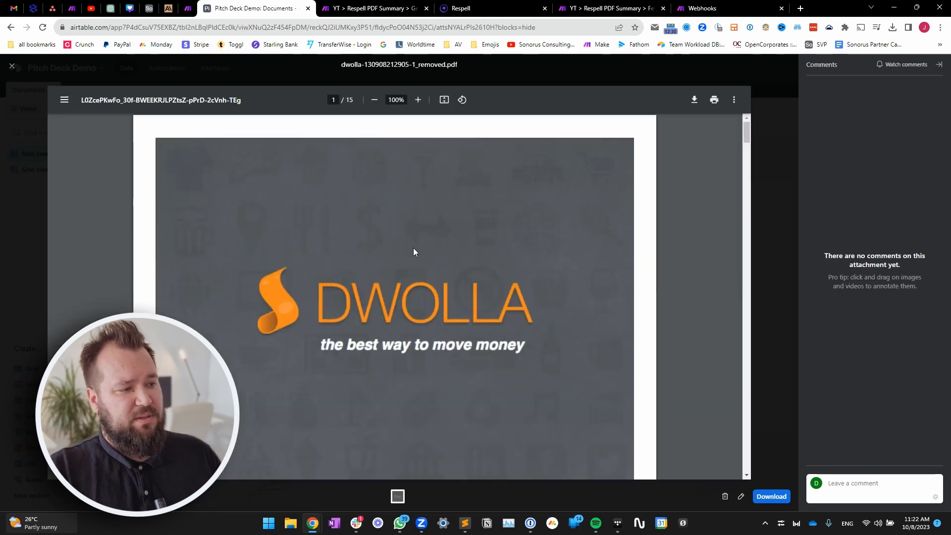
{"action": "scroll", "coordinate": [396, 232], "scroll_direction": "down", "scroll_amount": 3}
{"action": "scroll", "coordinate": [376, 193], "scroll_direction": "up", "scroll_amount": 5}
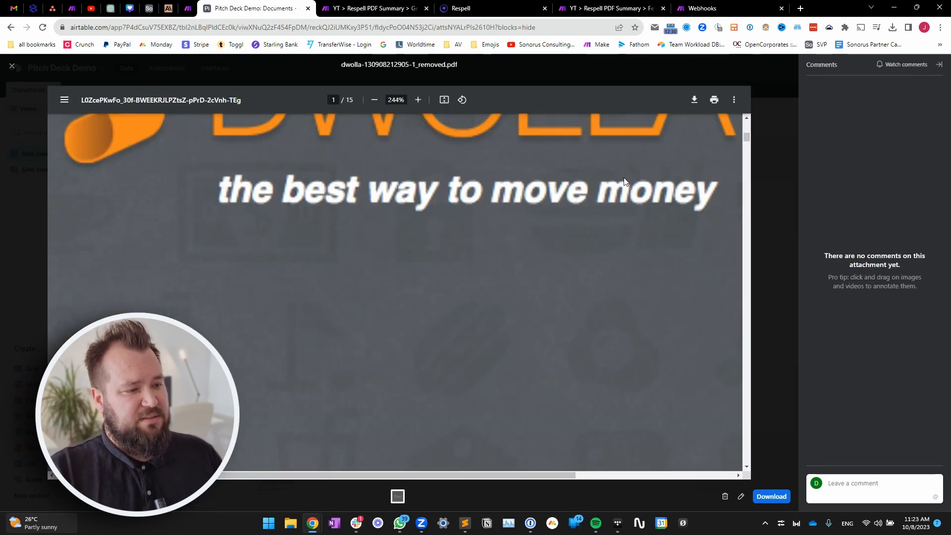
{"action": "scroll", "coordinate": [559, 195], "scroll_direction": "down", "scroll_amount": 5}
{"action": "scroll", "coordinate": [524, 270], "scroll_direction": "down", "scroll_amount": 3}
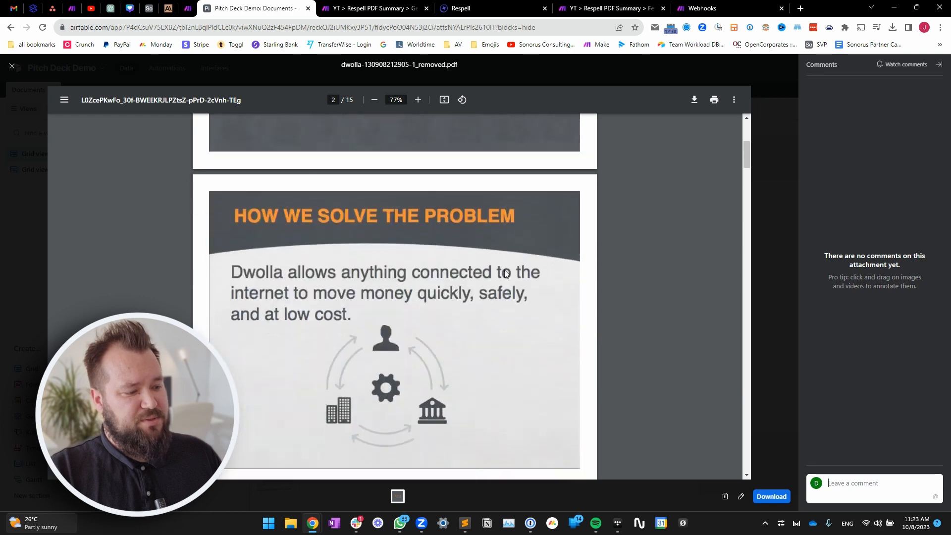
{"action": "scroll", "coordinate": [505, 274], "scroll_direction": "down", "scroll_amount": 3}
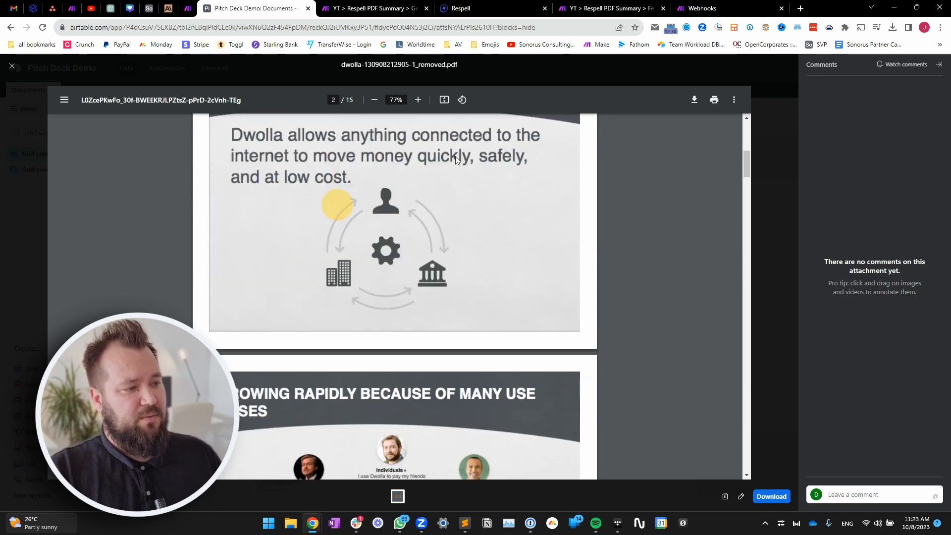
- Close the viewer, then reopen the Dwolla Edited PDF and scroll to 'The Problem With Payments' slide
{"action": "left_click", "coordinate": [773, 161]}
{"action": "left_click", "coordinate": [629, 302]}
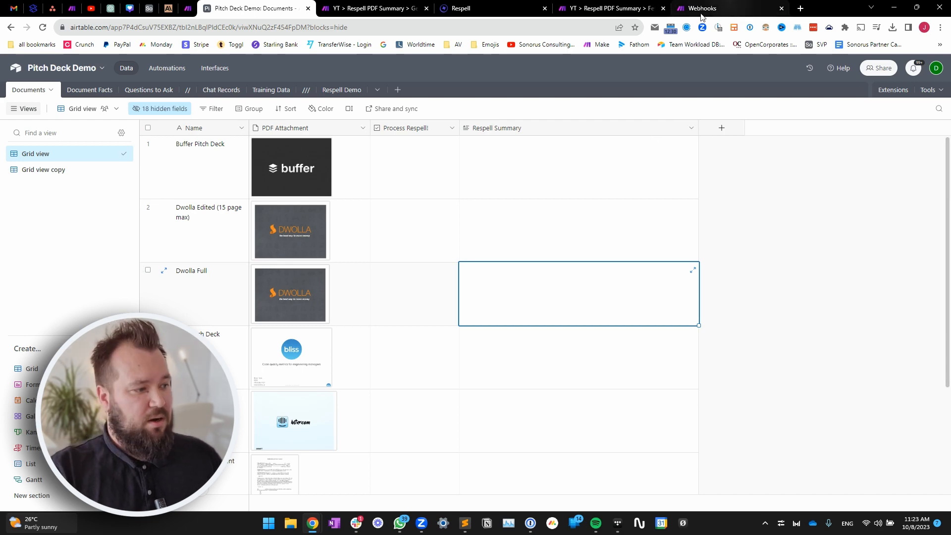
{"action": "left_click", "coordinate": [277, 228]}
{"action": "left_click", "coordinate": [279, 227]}
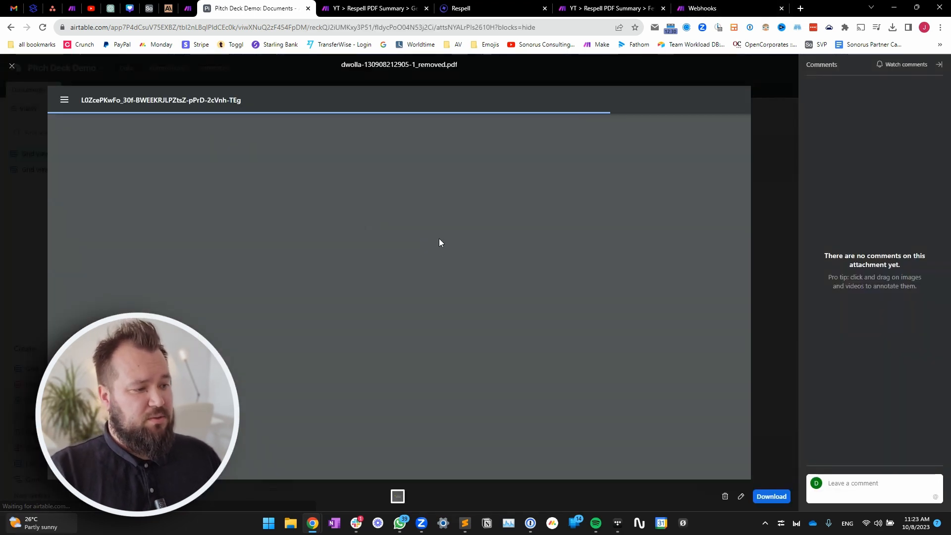
{"action": "scroll", "coordinate": [441, 238], "scroll_direction": "down", "scroll_amount": 15}
{"action": "scroll", "coordinate": [442, 239], "scroll_direction": "down", "scroll_amount": 9}
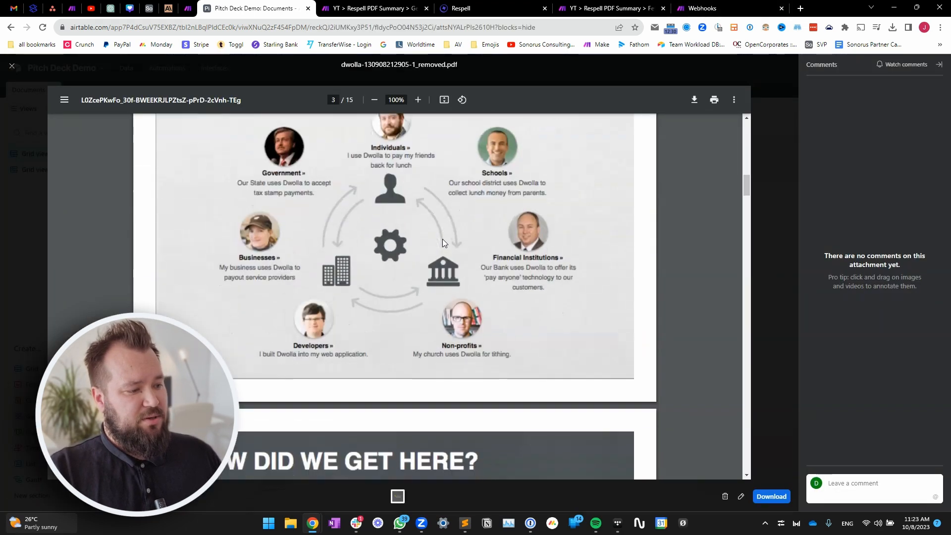
{"action": "scroll", "coordinate": [436, 268], "scroll_direction": "down", "scroll_amount": 12}
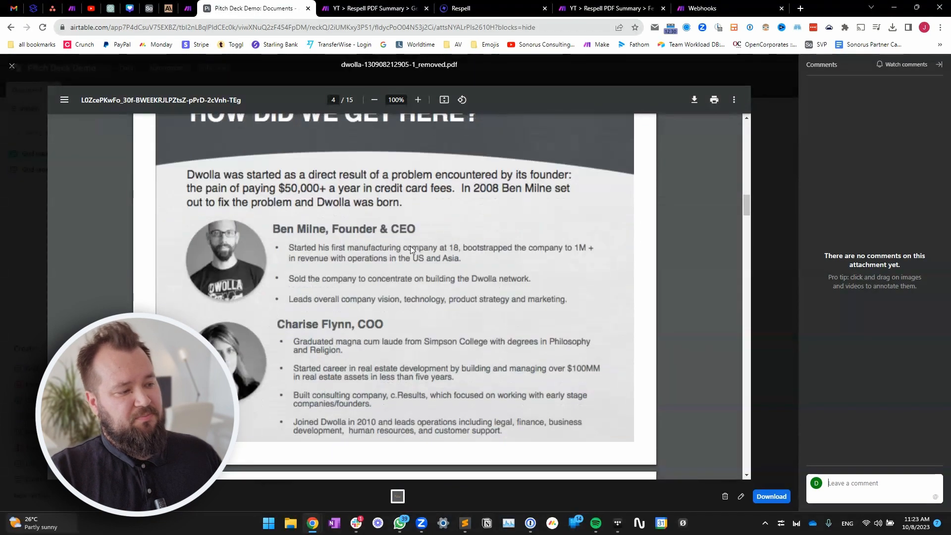
{"action": "scroll", "coordinate": [432, 259], "scroll_direction": "down", "scroll_amount": 5}
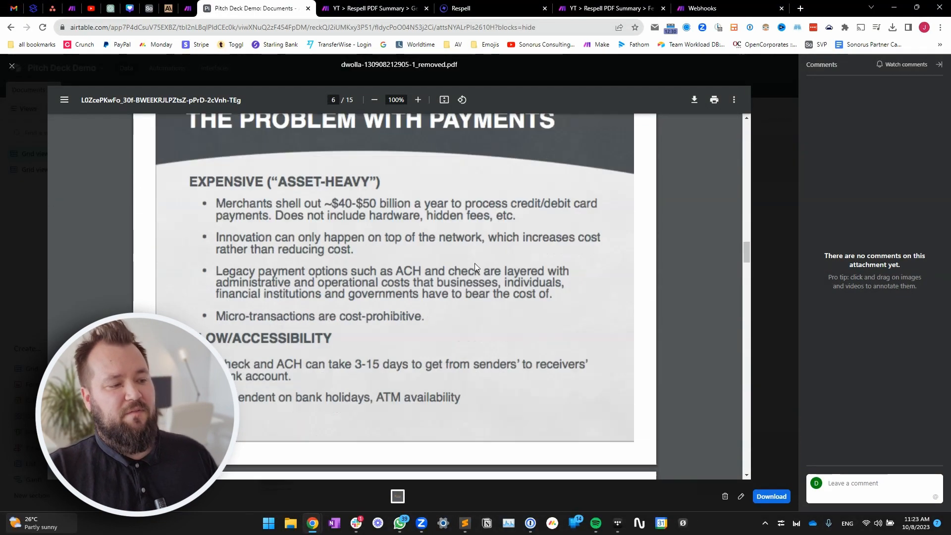
- Tick Process Respell! on the Dwolla Edited row so its Respell Summary gets generated
{"action": "left_click", "coordinate": [775, 212]}
{"action": "left_click", "coordinate": [529, 236]}
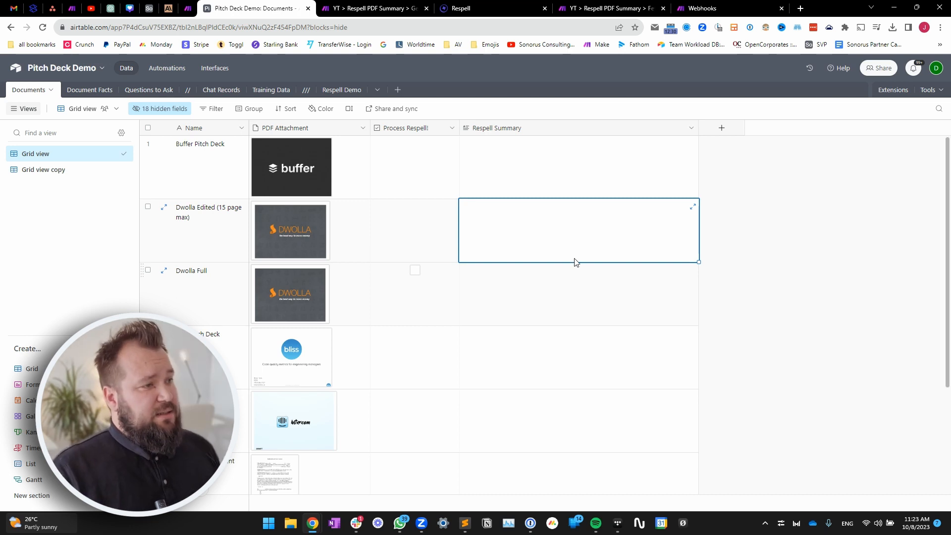
{"action": "left_click", "coordinate": [430, 234]}
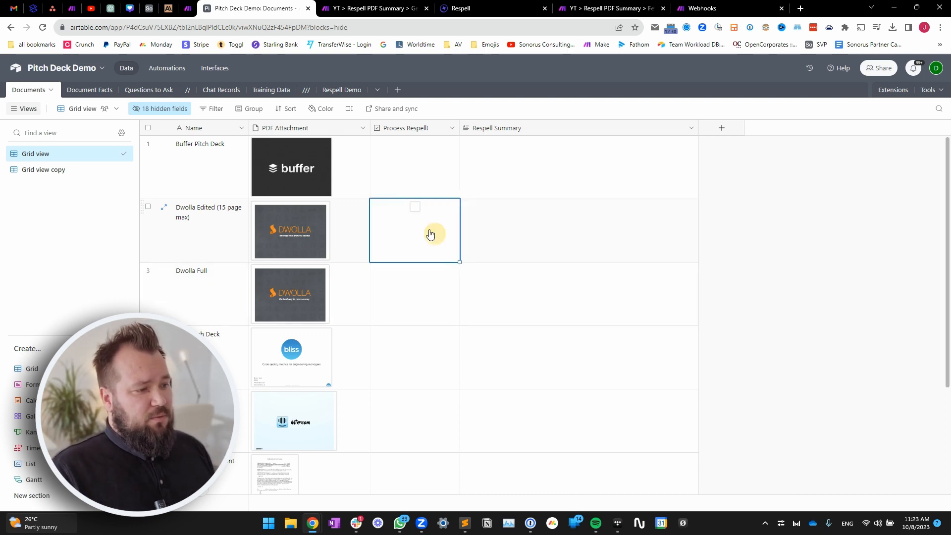
{"action": "left_click", "coordinate": [415, 208]}
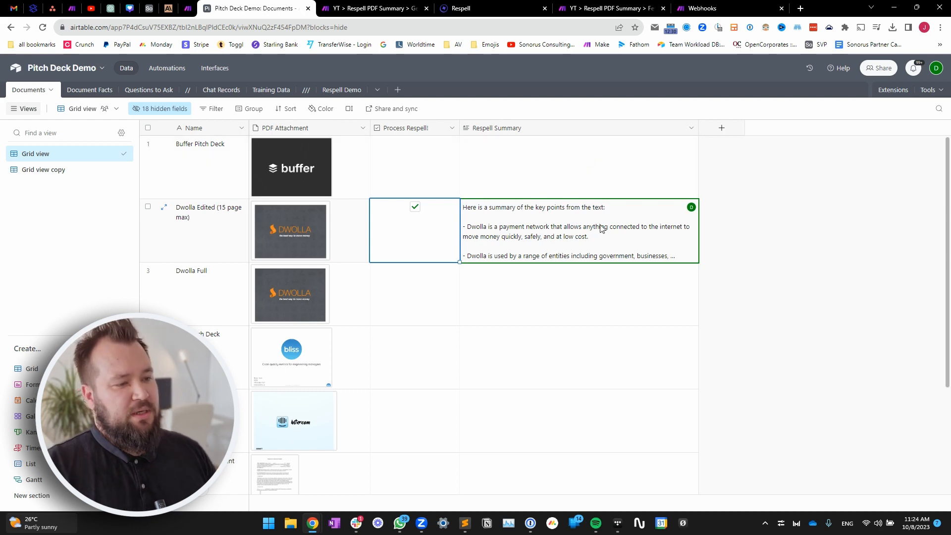
- Expand and read the Dwolla Edited key-points summary, then switch to Make's Get Request scenario
{"action": "left_click", "coordinate": [653, 240]}
{"action": "left_click", "coordinate": [691, 208]}
{"action": "scroll", "coordinate": [756, 178], "scroll_direction": "down", "scroll_amount": 3}
{"action": "left_click_drag", "start_coordinate": [866, 324], "coordinate": [713, 121]}
{"action": "key", "text": "Escape"}
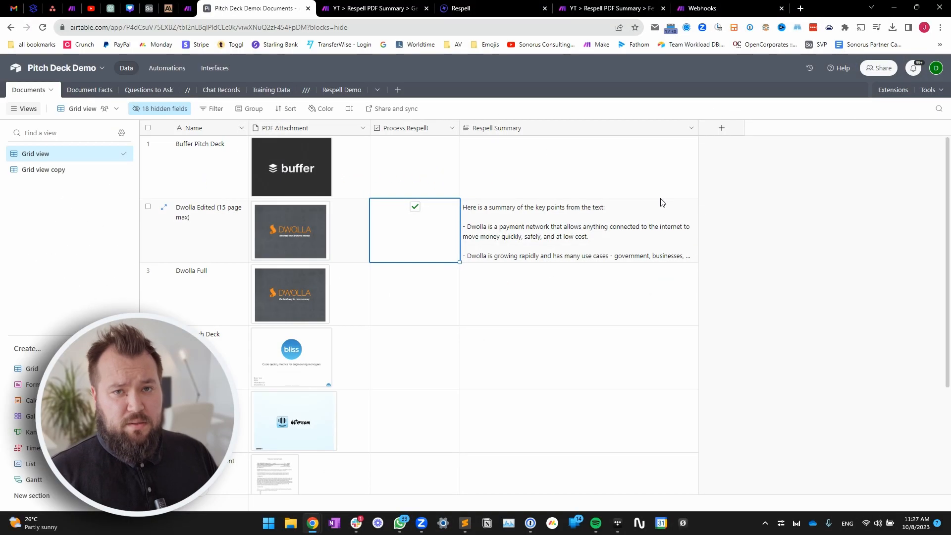
{"action": "left_click", "coordinate": [435, 69]}
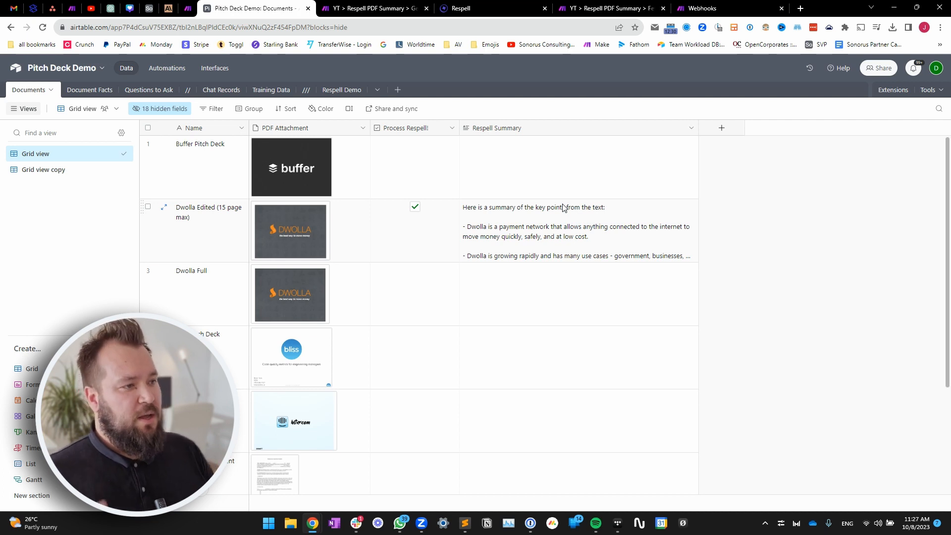
{"action": "left_click", "coordinate": [414, 8]}
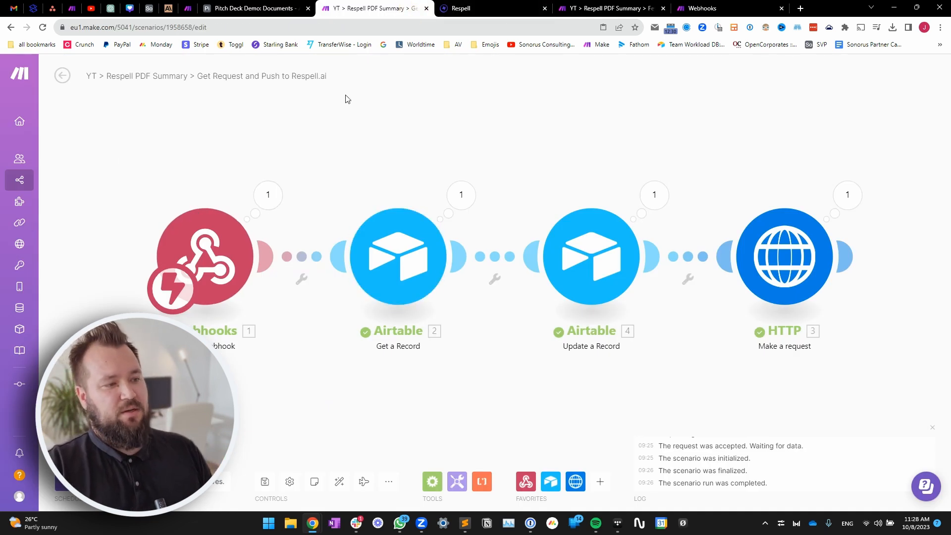
- Pan the Get Request scenario and compare it with the Fetch Summary and Post to Airtable scenario
{"action": "left_click_drag", "start_coordinate": [676, 154], "coordinate": [563, 152]}
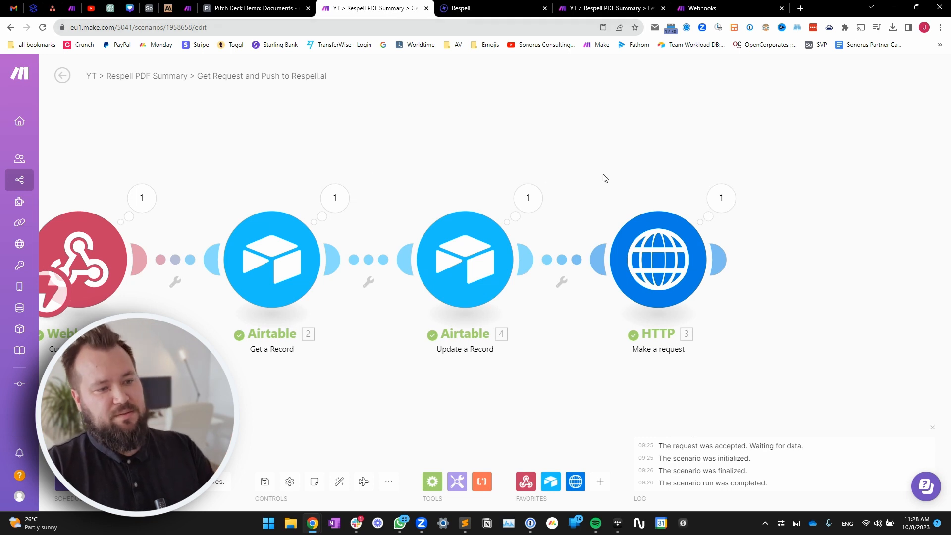
{"action": "left_click_drag", "start_coordinate": [476, 155], "coordinate": [515, 148]}
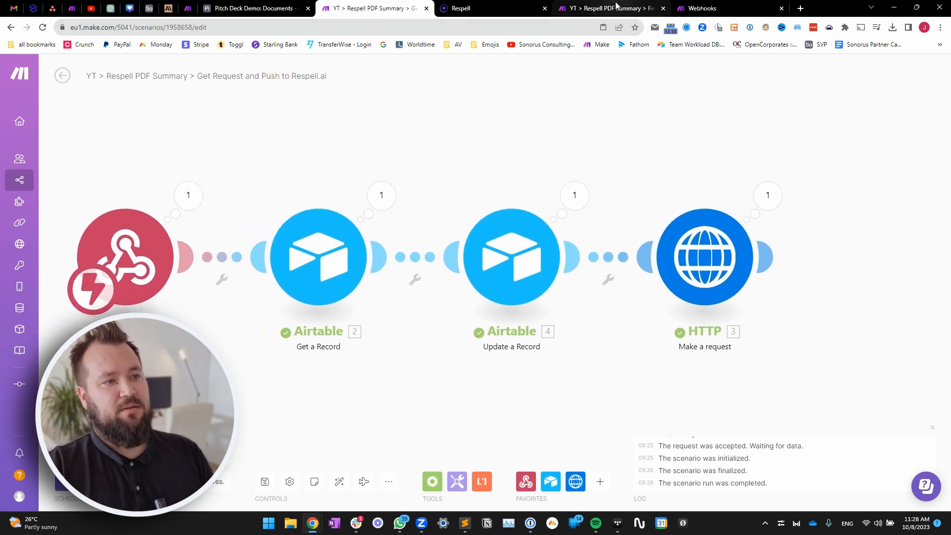
{"action": "left_click", "coordinate": [618, 8]}
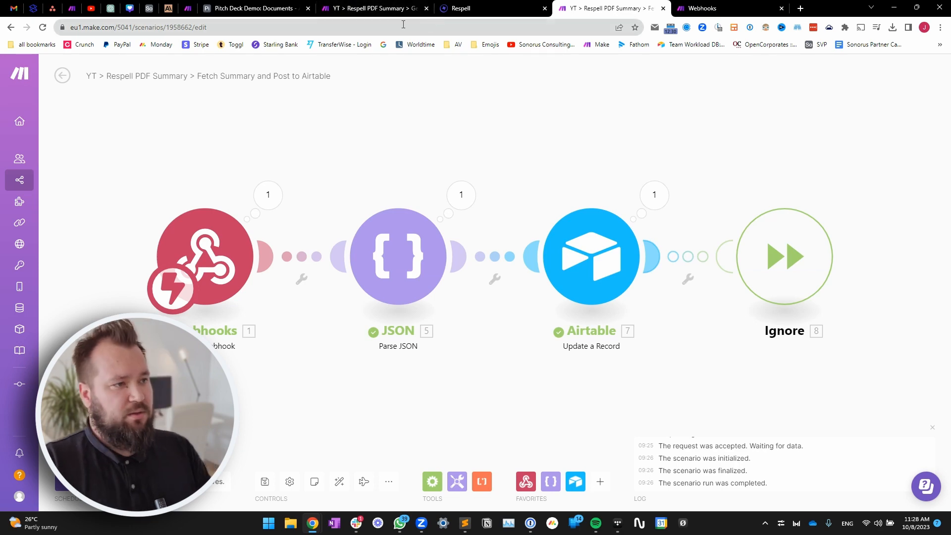
{"action": "left_click", "coordinate": [411, 10]}
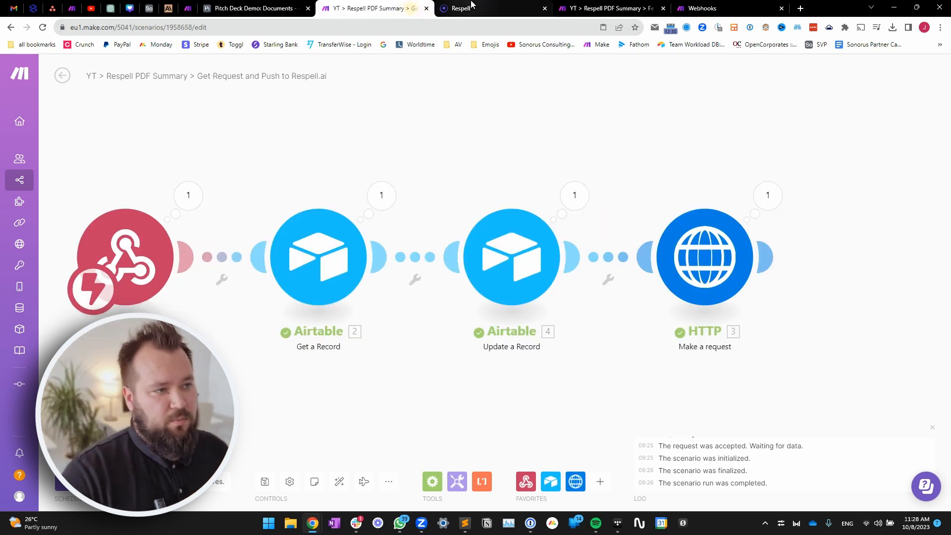
{"action": "left_click", "coordinate": [460, 8]}
{"action": "left_click", "coordinate": [618, 12]}
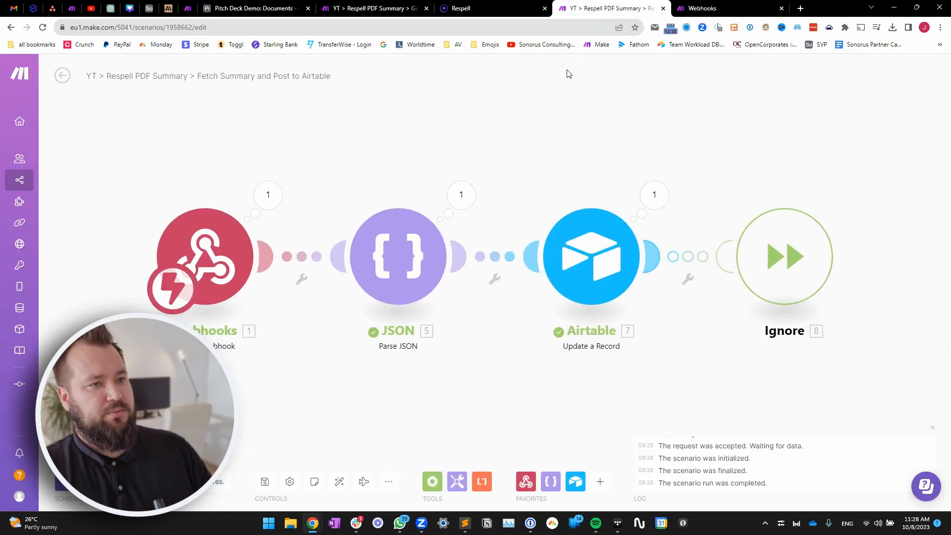
- Recheck the Get Request and Push to Respell.ai scenario, then open the Pitch Deck Demo automations
{"action": "left_click", "coordinate": [374, 8]}
{"action": "left_click_drag", "start_coordinate": [355, 159], "coordinate": [395, 155]}
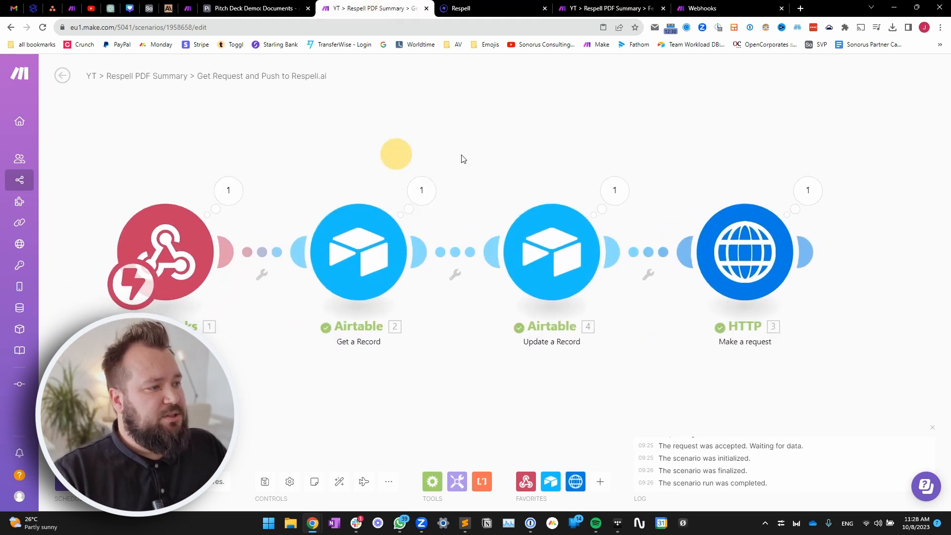
{"action": "left_click_drag", "start_coordinate": [412, 123], "coordinate": [406, 150]}
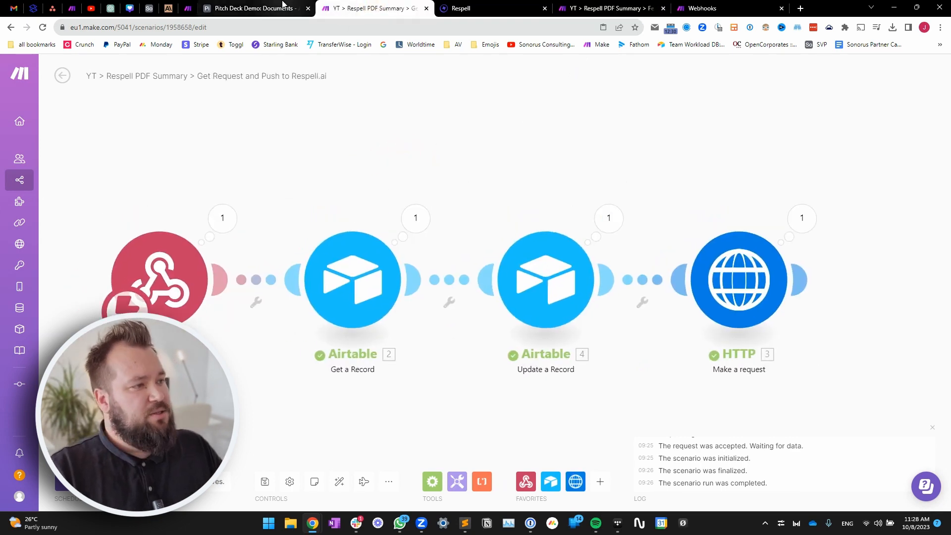
{"action": "left_click", "coordinate": [260, 8]}
{"action": "left_click", "coordinate": [171, 67]}
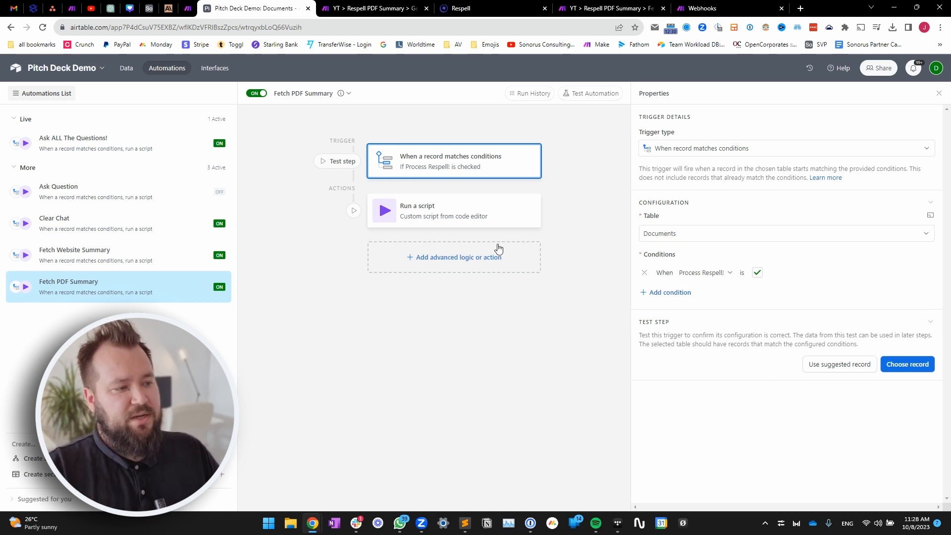
- Open the automation script and compare its webhook URL with Make's webhook trigger URL
{"action": "left_click", "coordinate": [476, 224]}
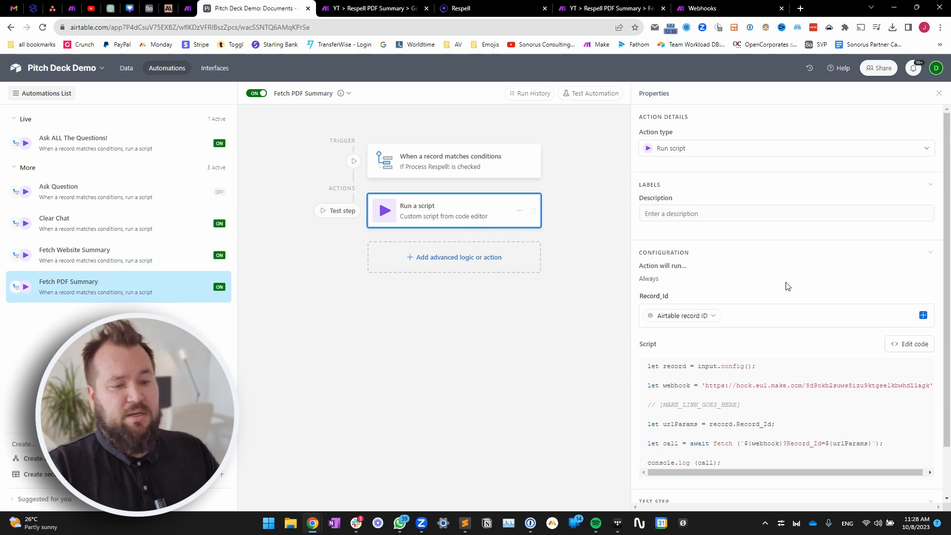
{"action": "left_click", "coordinate": [909, 344]}
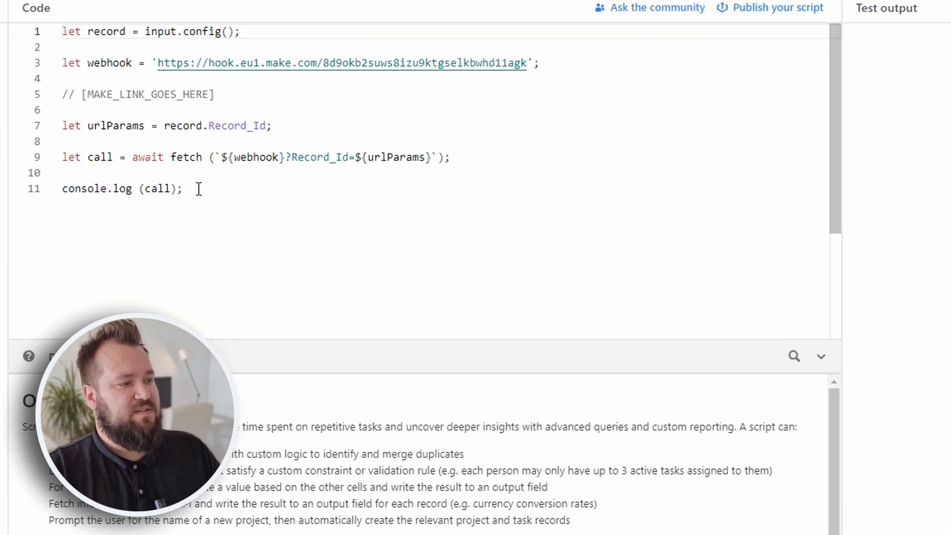
{"action": "left_click_drag", "start_coordinate": [61, 31], "coordinate": [285, 205]}
{"action": "left_click", "coordinate": [289, 206]}
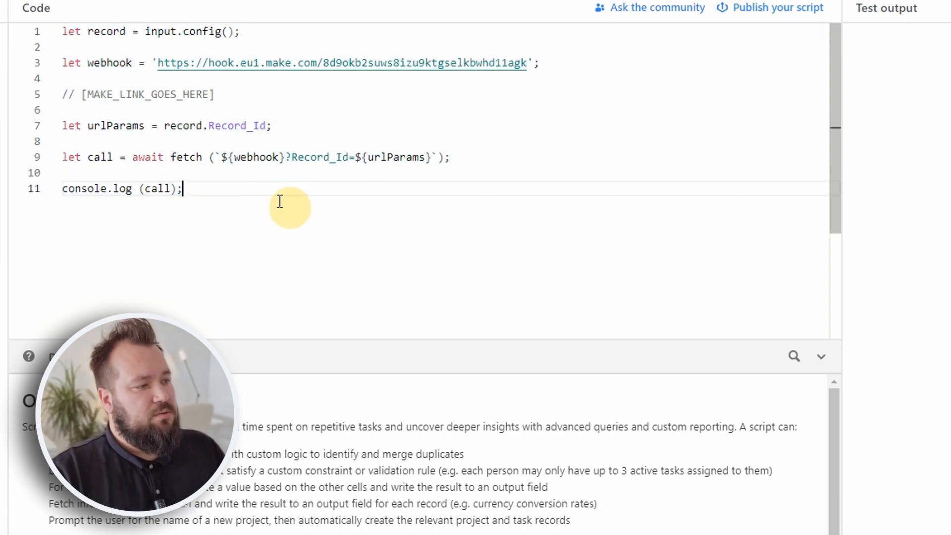
{"action": "left_click_drag", "start_coordinate": [158, 63], "coordinate": [527, 63]}
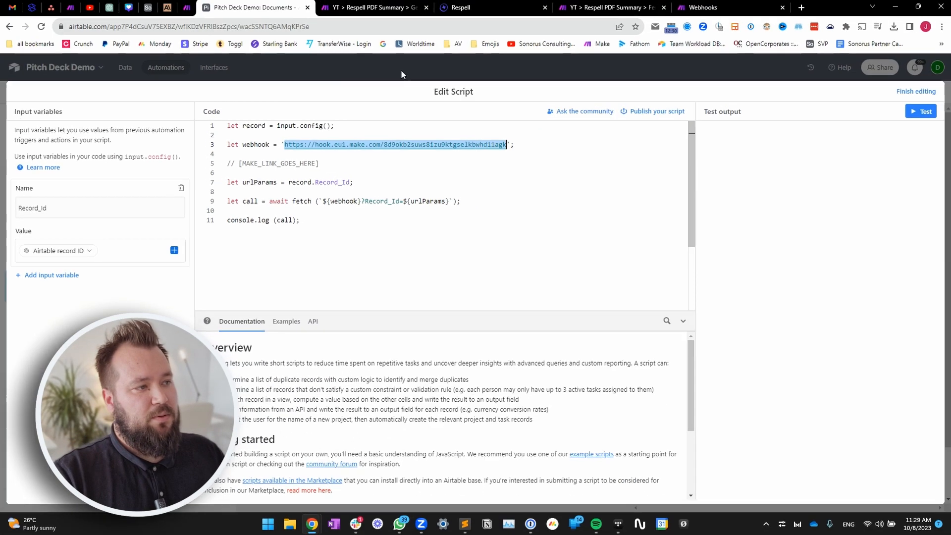
{"action": "left_click", "coordinate": [402, 8]}
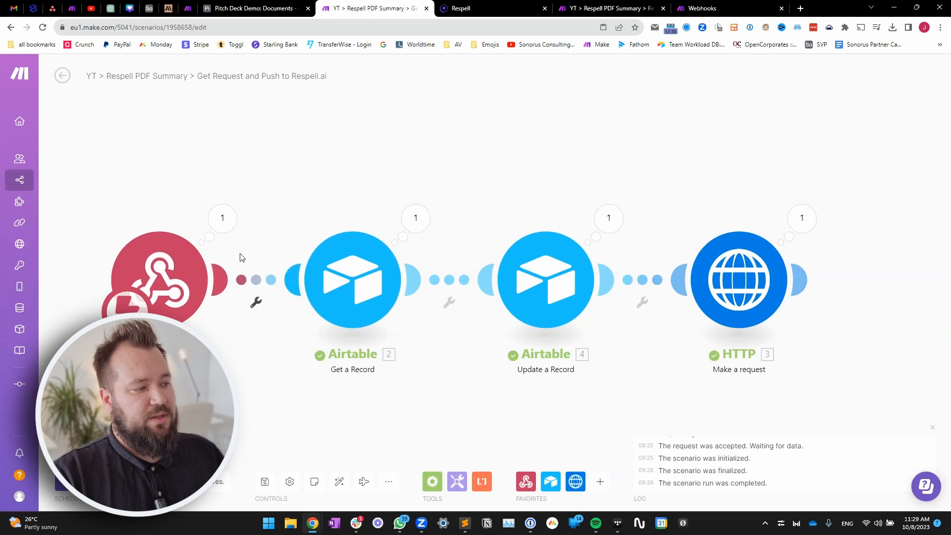
{"action": "left_click", "coordinate": [189, 275]}
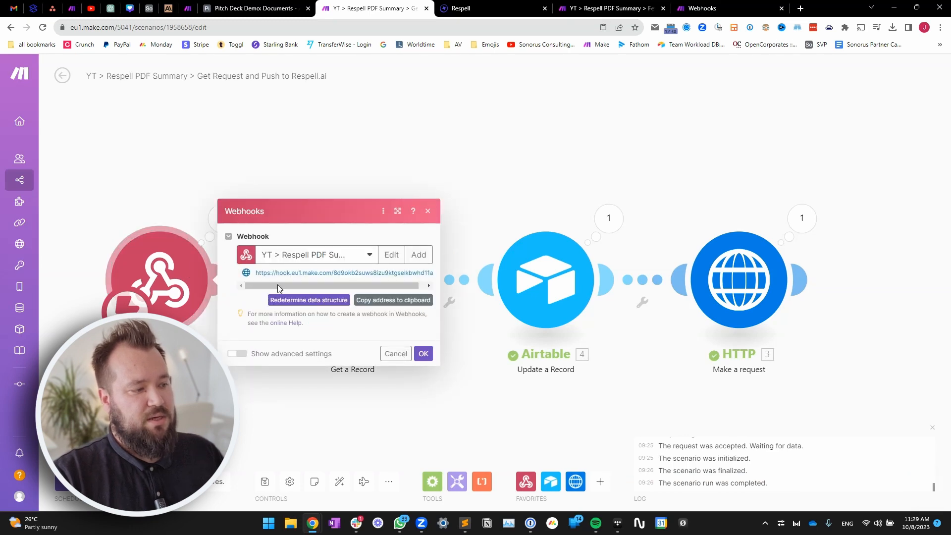
{"action": "left_click", "coordinate": [250, 8]}
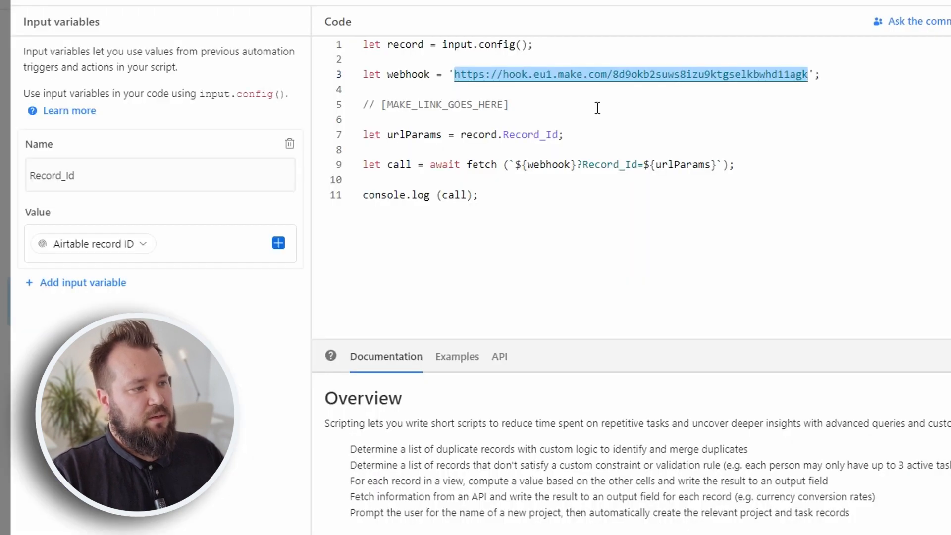
{"action": "left_click", "coordinate": [670, 239]}
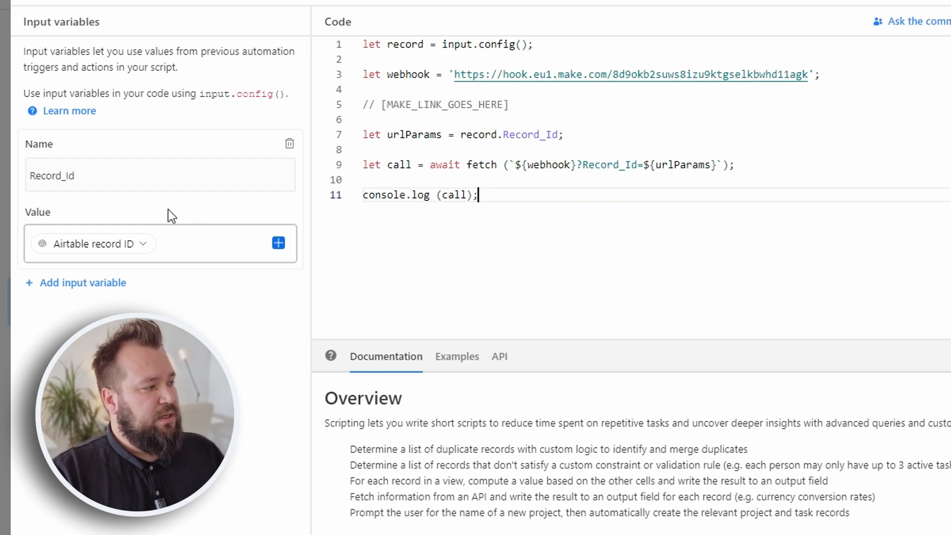
- Set the Record_Id input variable's value to the Airtable record ID
{"action": "left_click_drag", "start_coordinate": [94, 176], "coordinate": [11, 195]}
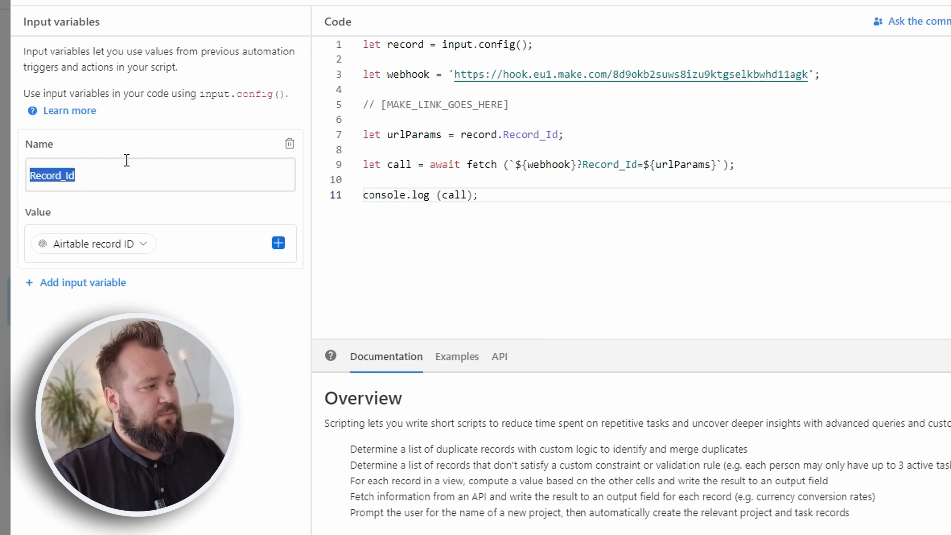
{"action": "left_click_drag", "start_coordinate": [99, 176], "coordinate": [41, 182]}
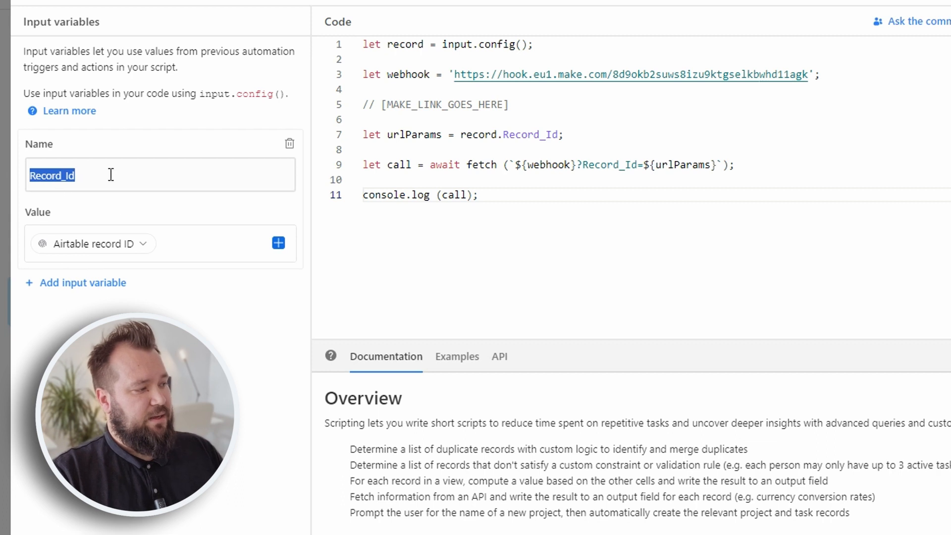
{"action": "left_click", "coordinate": [193, 240]}
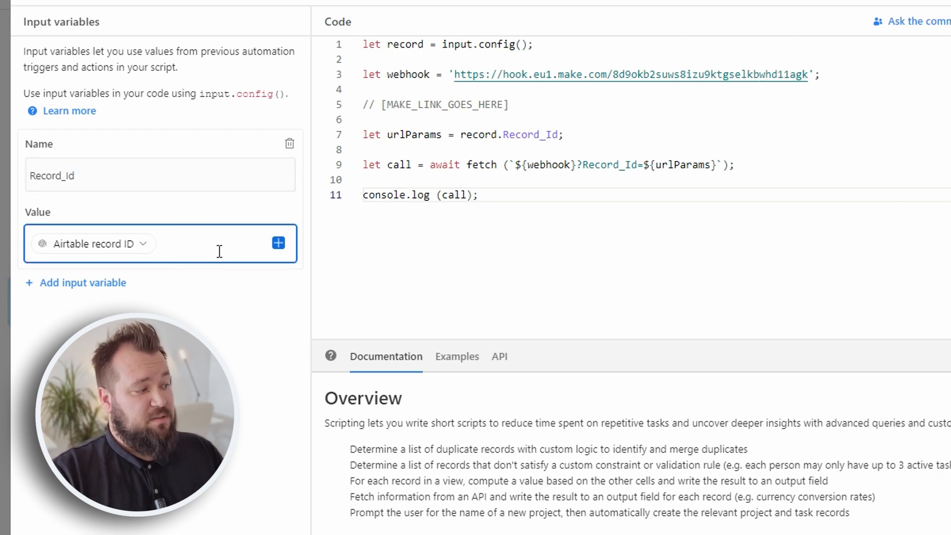
{"action": "left_click", "coordinate": [277, 244]}
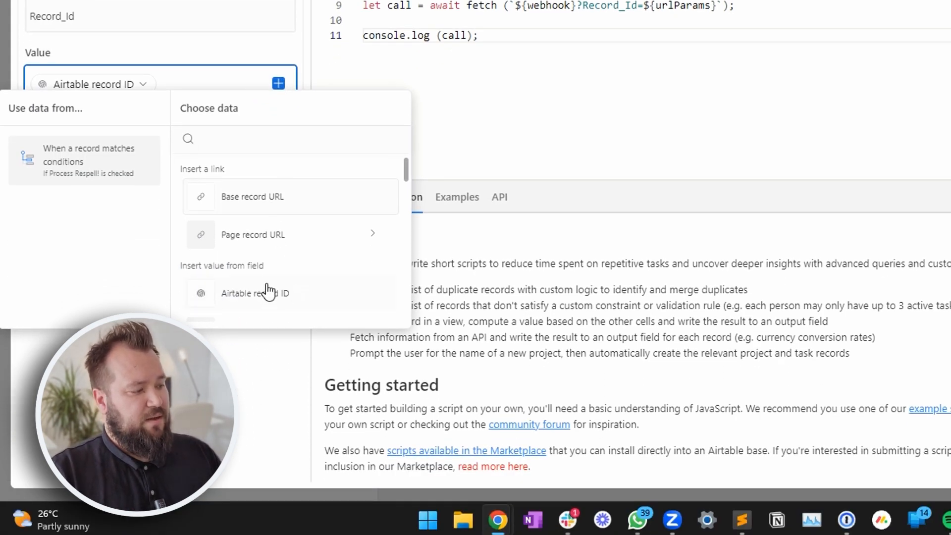
{"action": "left_click", "coordinate": [235, 381]}
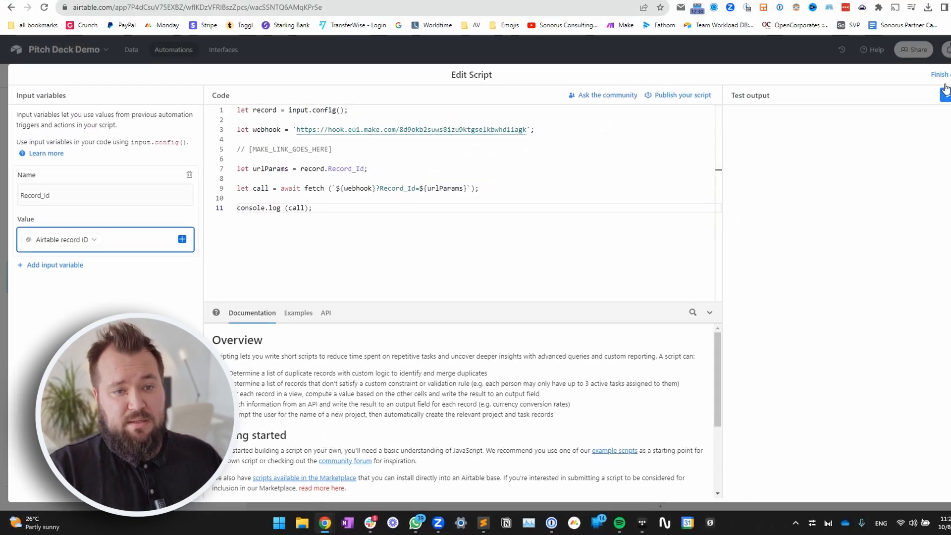
- Finish editing the script and close the Webhooks settings in Make
{"action": "left_click", "coordinate": [941, 75]}
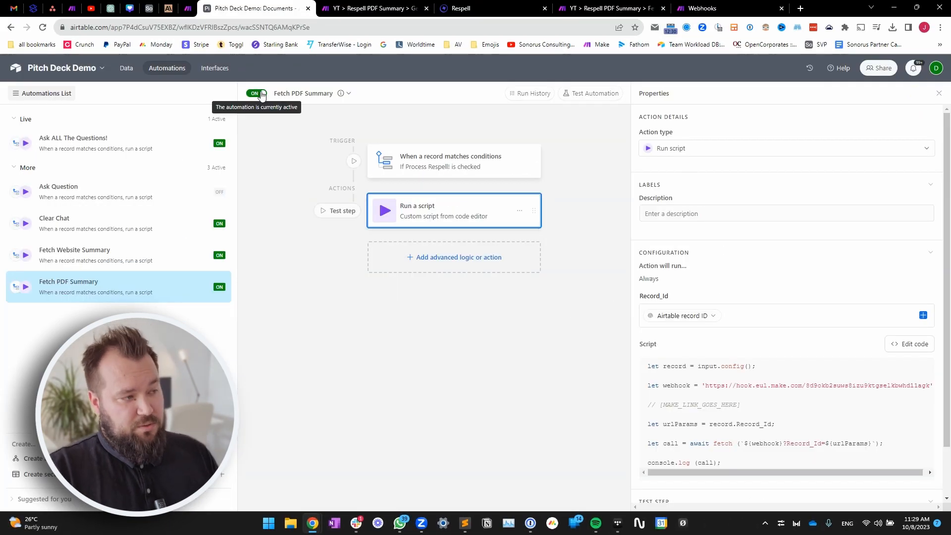
{"action": "left_click", "coordinate": [388, 9]}
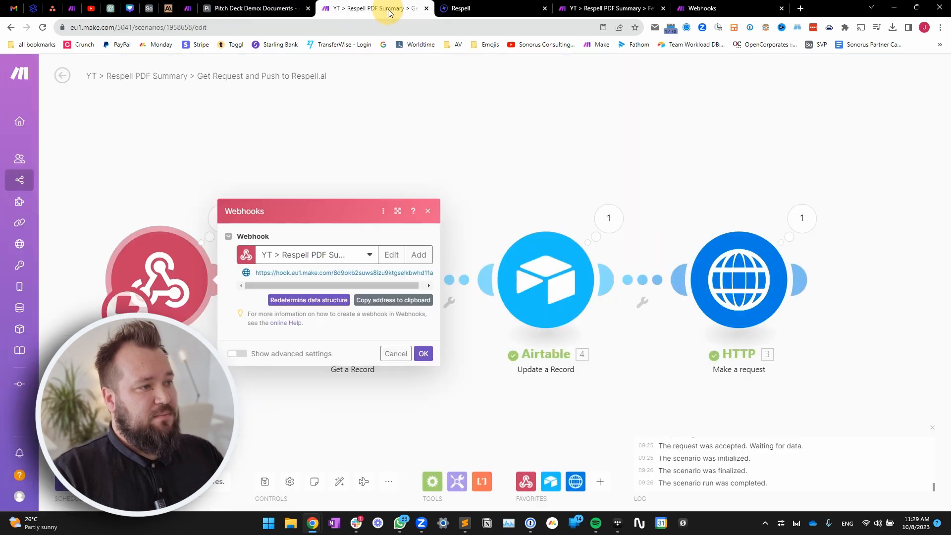
{"action": "left_click", "coordinate": [457, 179]}
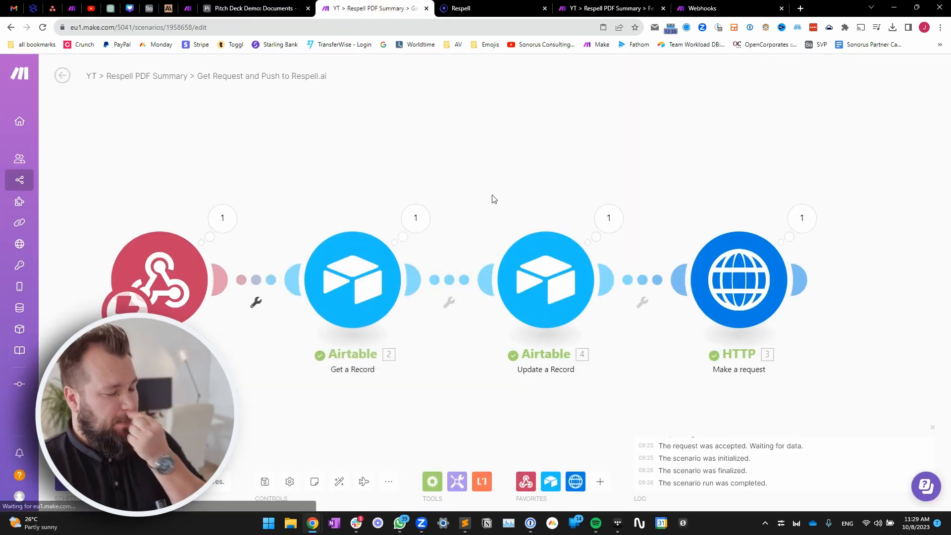
{"action": "left_click_drag", "start_coordinate": [164, 143], "coordinate": [174, 149]}
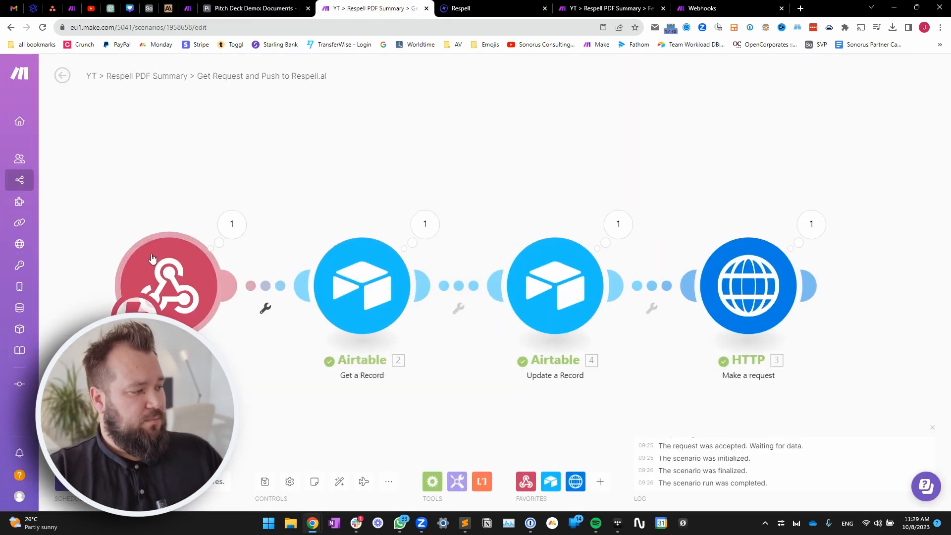
- Check the webhook's received Record_Id and its use as Get a Record's Record ID
{"action": "left_click", "coordinate": [230, 223]}
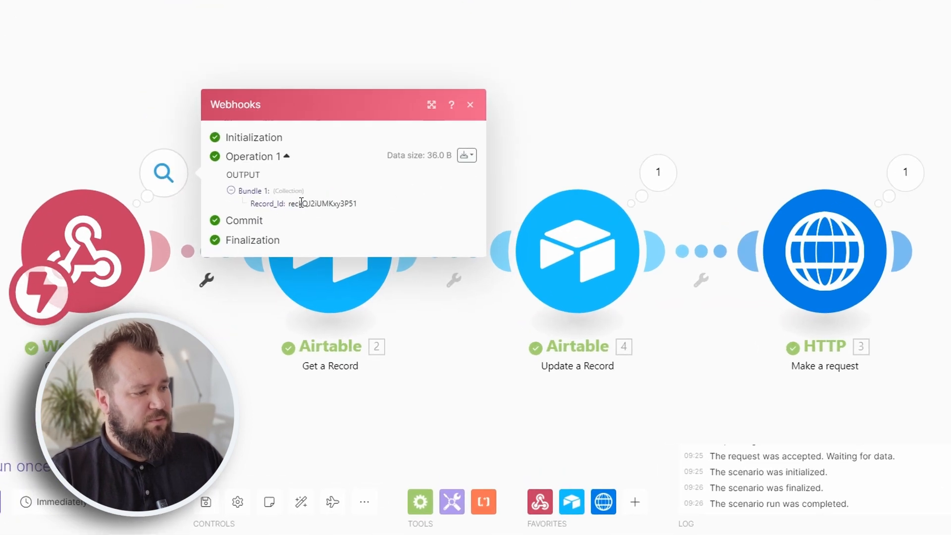
{"action": "left_click_drag", "start_coordinate": [290, 203], "coordinate": [358, 203]}
{"action": "left_click", "coordinate": [507, 349]}
{"action": "left_click", "coordinate": [318, 218]}
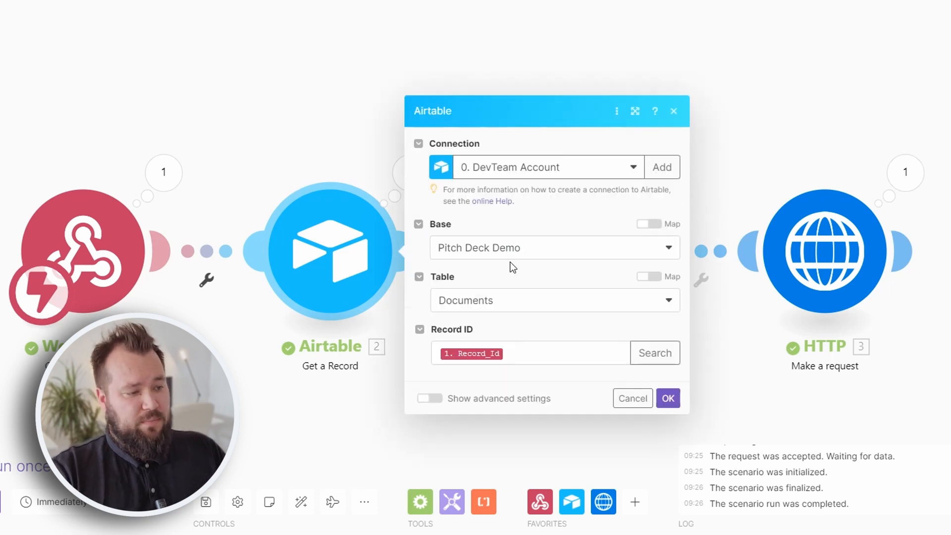
{"action": "left_click", "coordinate": [558, 351]}
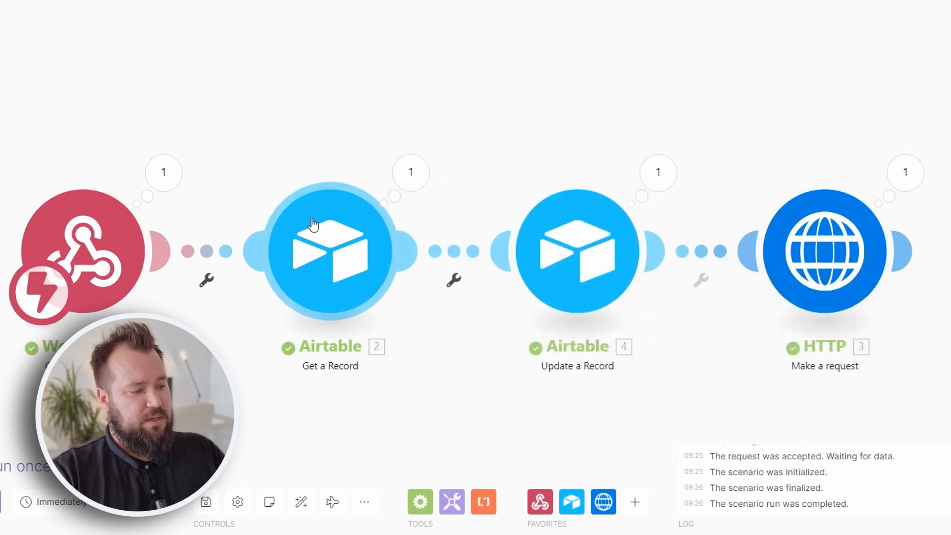
{"action": "left_click_drag", "start_coordinate": [467, 401], "coordinate": [396, 398]}
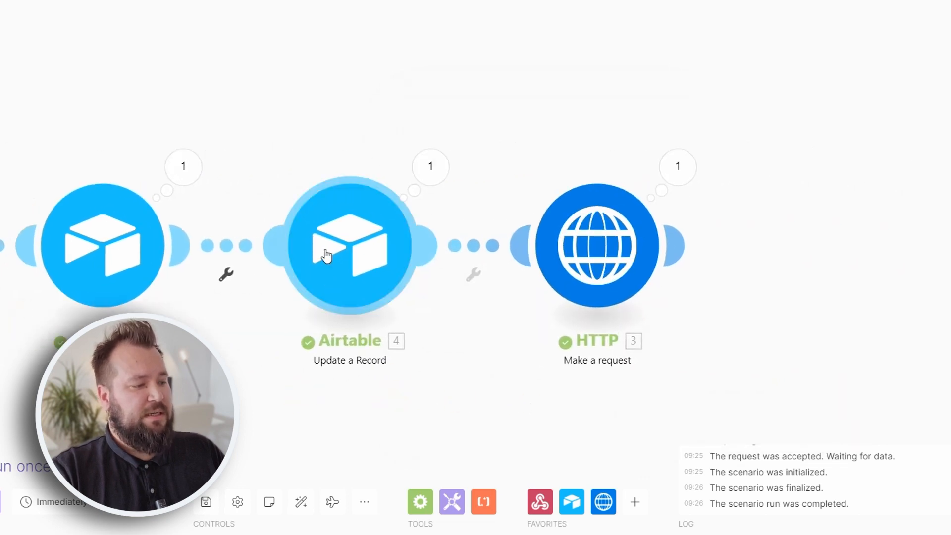
{"action": "left_click", "coordinate": [327, 250]}
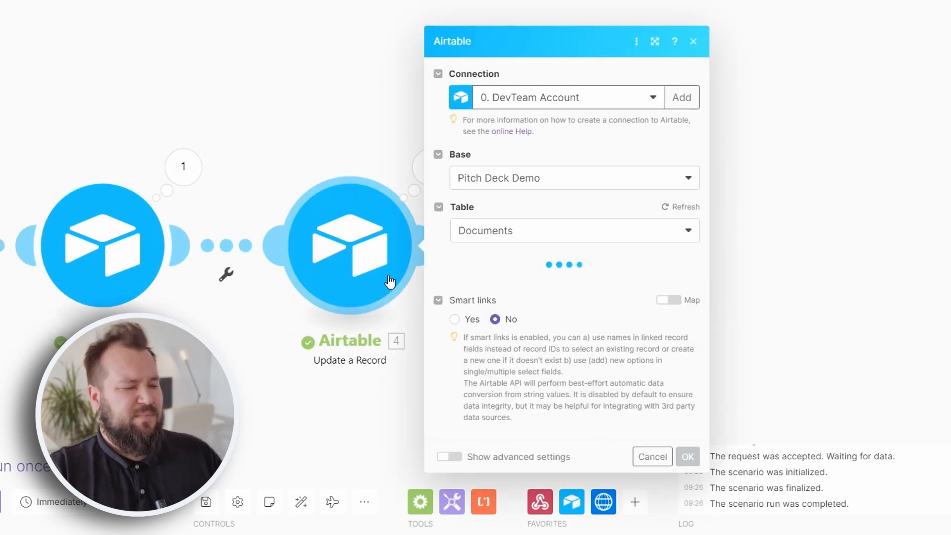
{"action": "left_click_drag", "start_coordinate": [259, 169], "coordinate": [323, 161]}
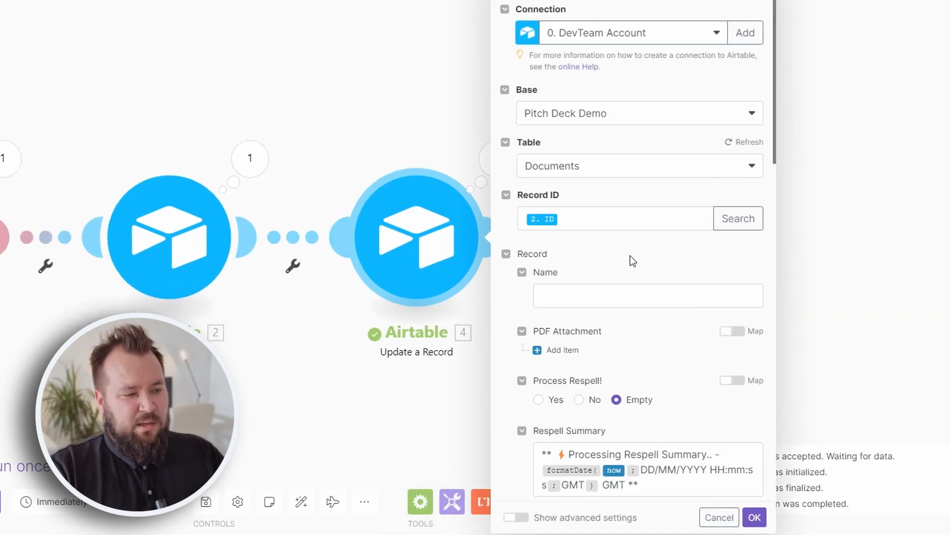
{"action": "scroll", "coordinate": [630, 236], "scroll_direction": "down", "scroll_amount": 4}
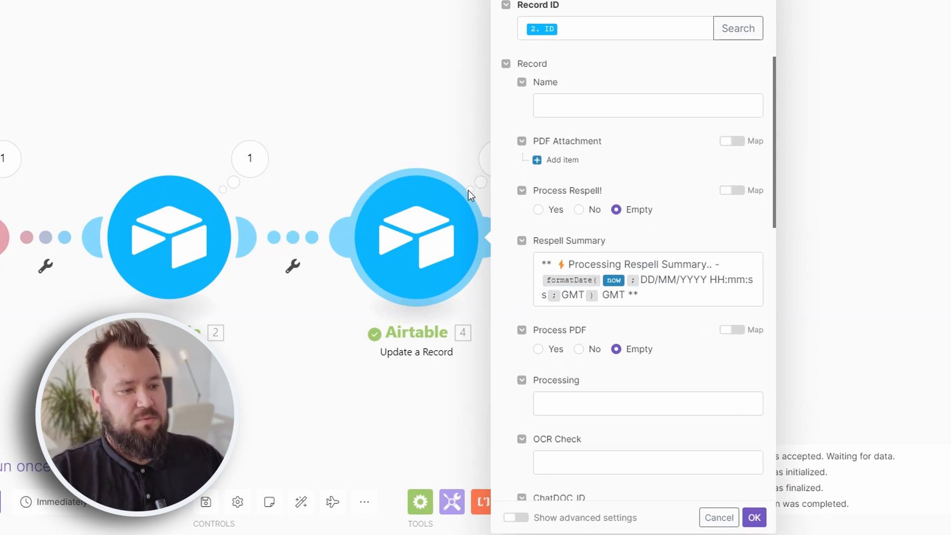
{"action": "left_click", "coordinate": [434, 94]}
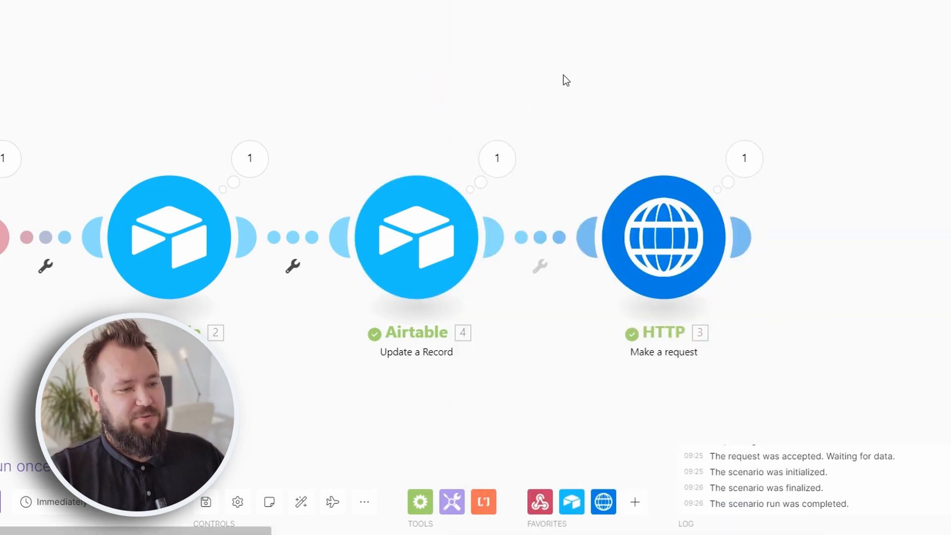
- Open the HTTP module and check its POST URL api.respell.ai/v1/run
{"action": "left_click_drag", "start_coordinate": [646, 424], "coordinate": [396, 416]}
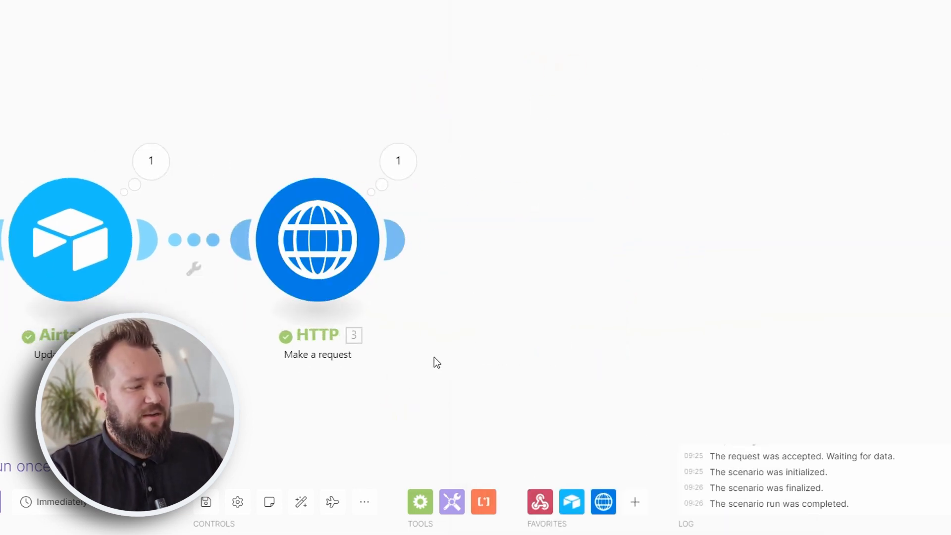
{"action": "left_click_drag", "start_coordinate": [434, 366], "coordinate": [545, 355]}
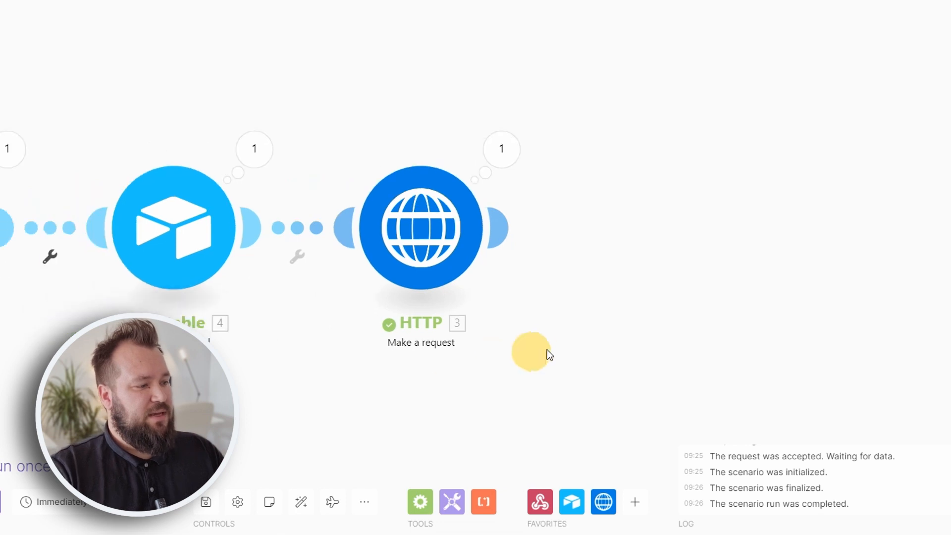
{"action": "left_click", "coordinate": [418, 238]}
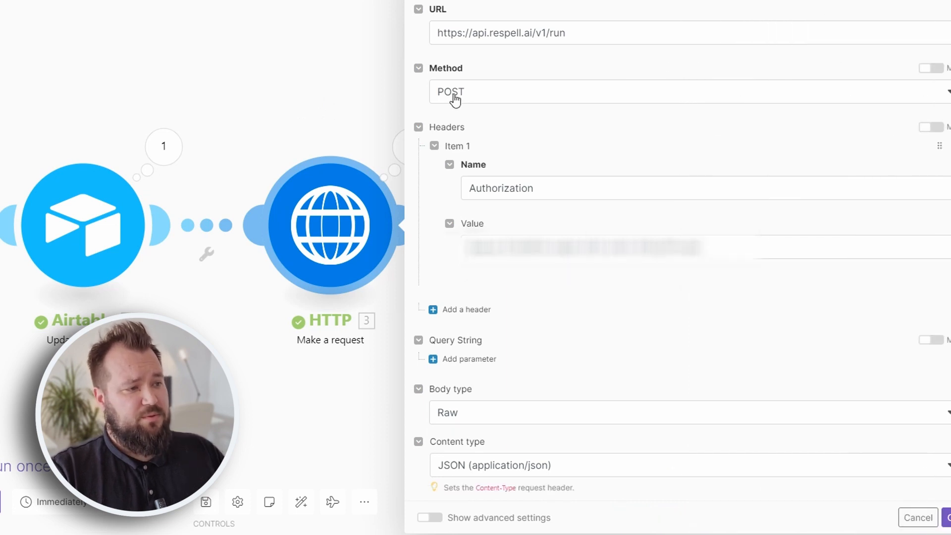
{"action": "left_click_drag", "start_coordinate": [569, 33], "coordinate": [426, 35]}
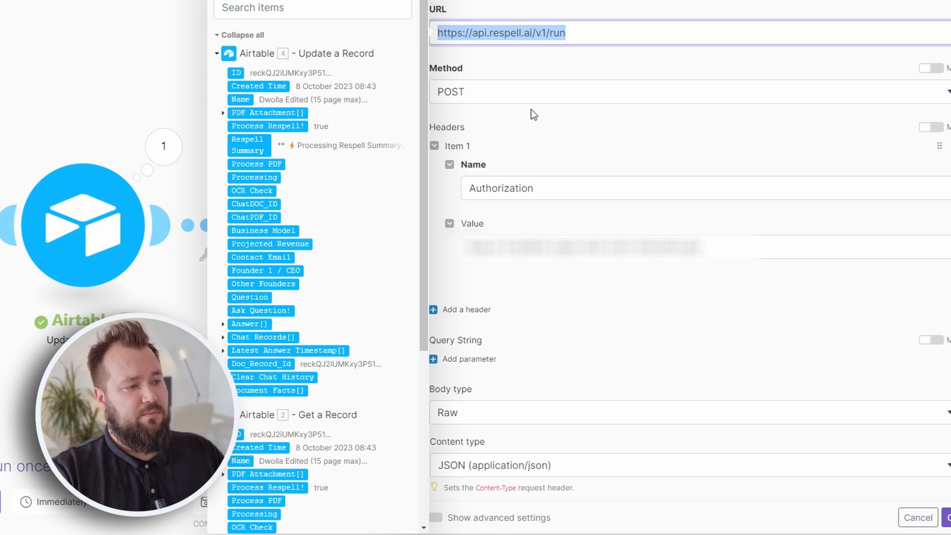
{"action": "left_click", "coordinate": [519, 72]}
- Review the Authorization header and the JSON request body mapping at_id and pdf_link
{"action": "double_click", "coordinate": [537, 185]}
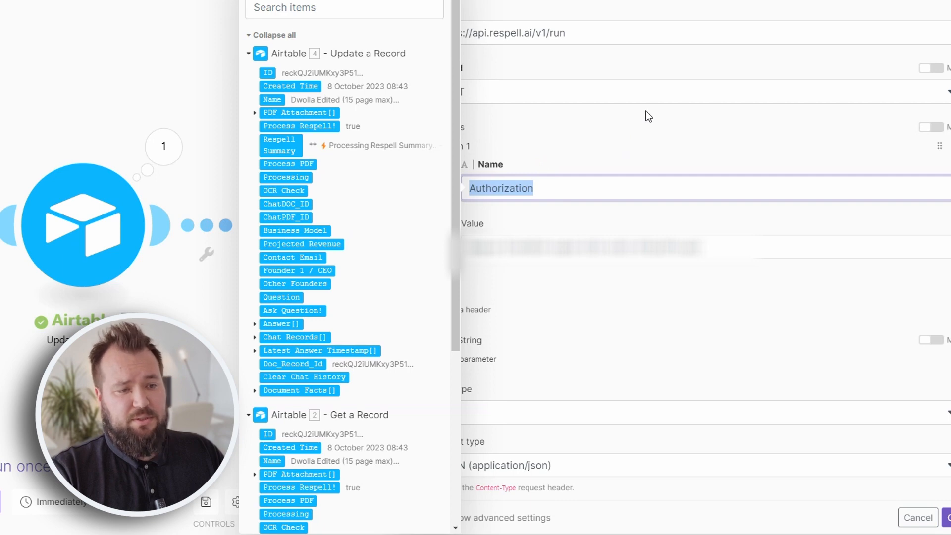
{"action": "left_click", "coordinate": [504, 246]}
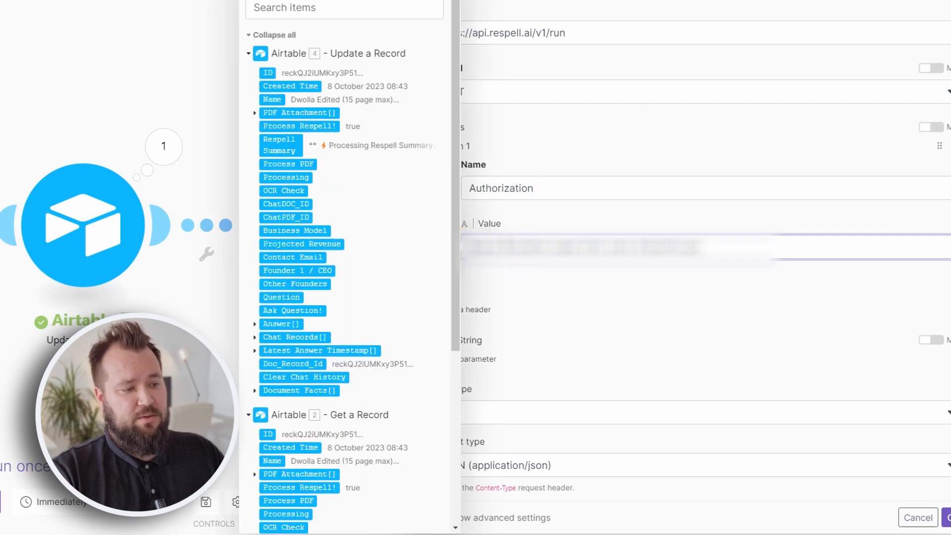
{"action": "left_click", "coordinate": [711, 229]}
{"action": "scroll", "coordinate": [713, 235], "scroll_direction": "down", "scroll_amount": 3}
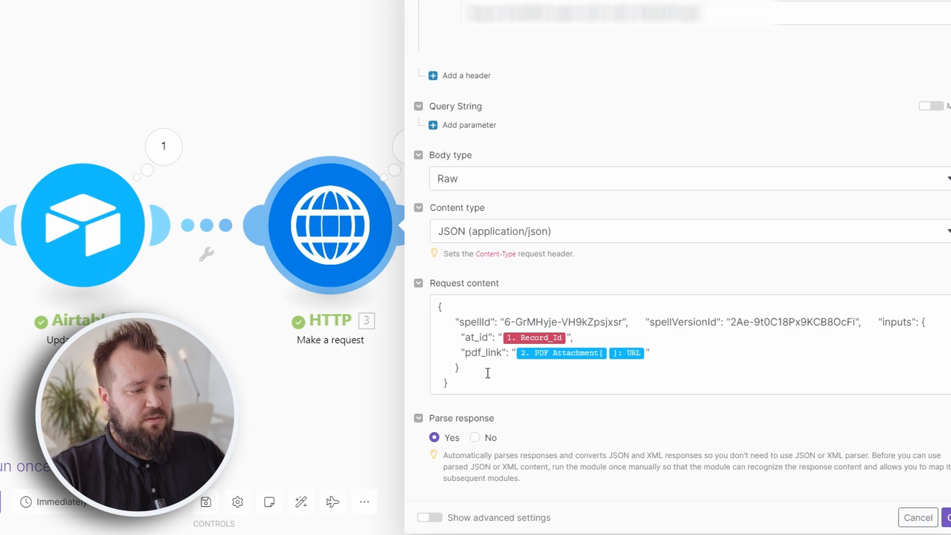
{"action": "left_click_drag", "start_coordinate": [475, 380], "coordinate": [421, 311]}
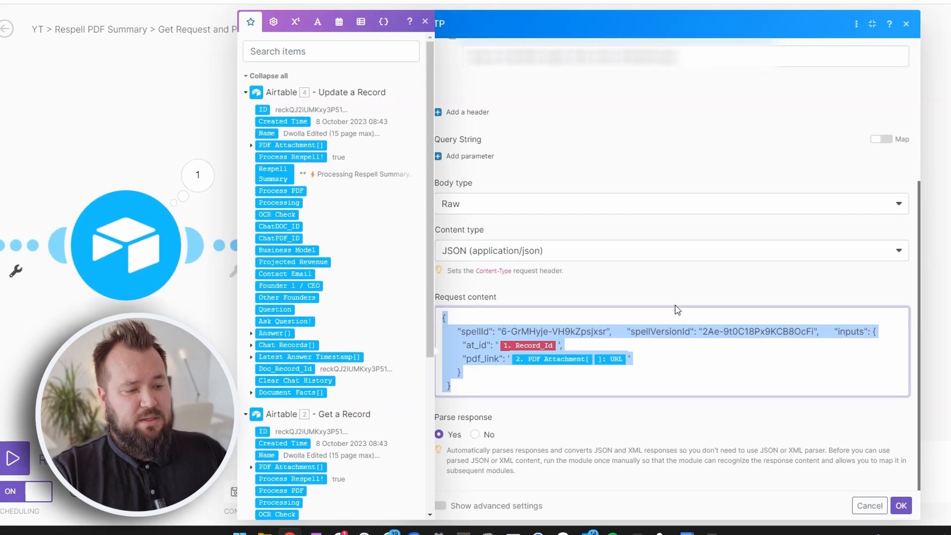
{"action": "scroll", "coordinate": [675, 314], "scroll_direction": "up", "scroll_amount": 5}
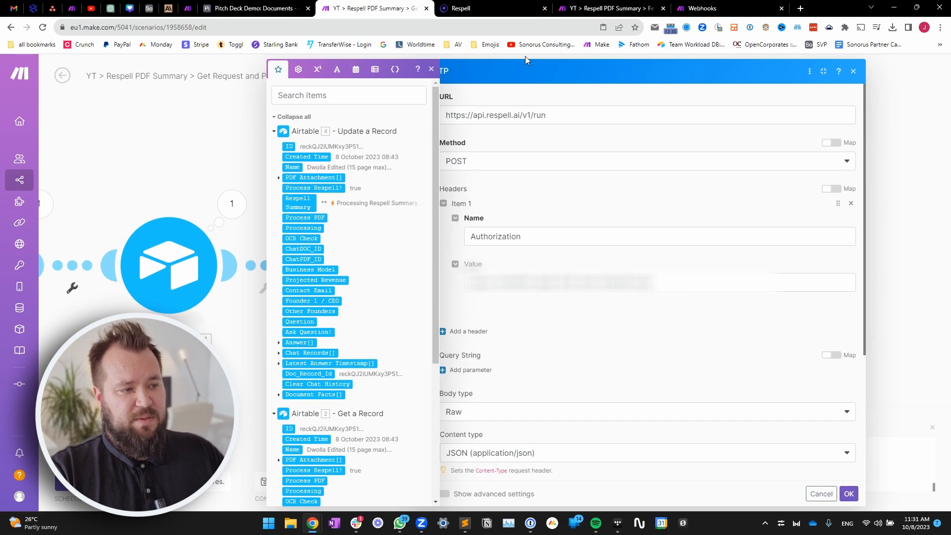
- Publish the updated version of the Respell PDF Summary spell
{"action": "left_click", "coordinate": [511, 8]}
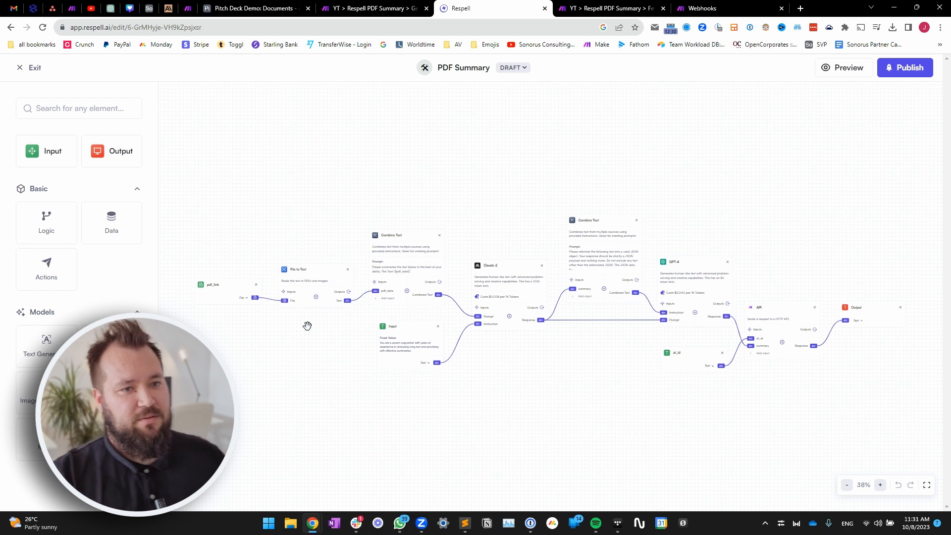
{"action": "left_click", "coordinate": [910, 70]}
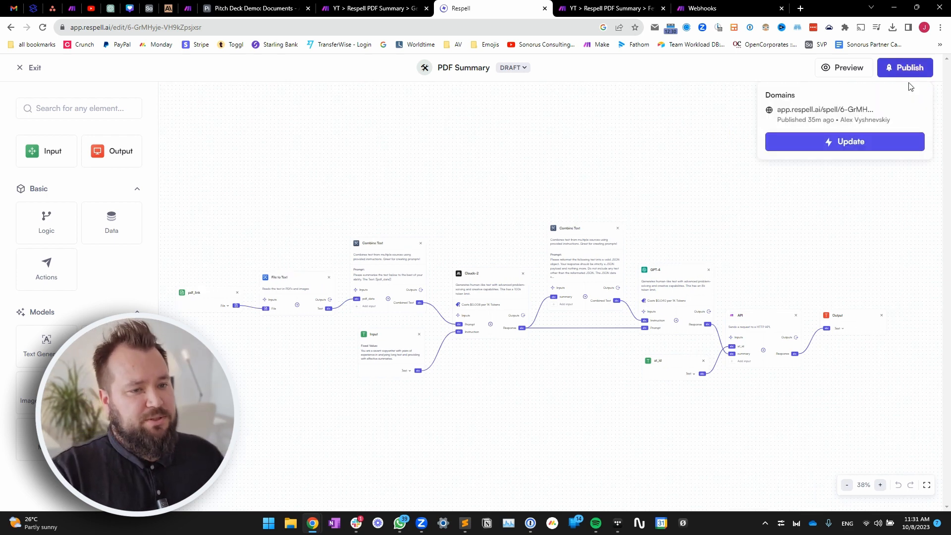
{"action": "left_click", "coordinate": [850, 143]}
- Show the API quickstart as cURL and select its --data JSON body for copying
{"action": "left_click", "coordinate": [424, 180]}
{"action": "scroll", "coordinate": [708, 337], "scroll_direction": "down", "scroll_amount": 2}
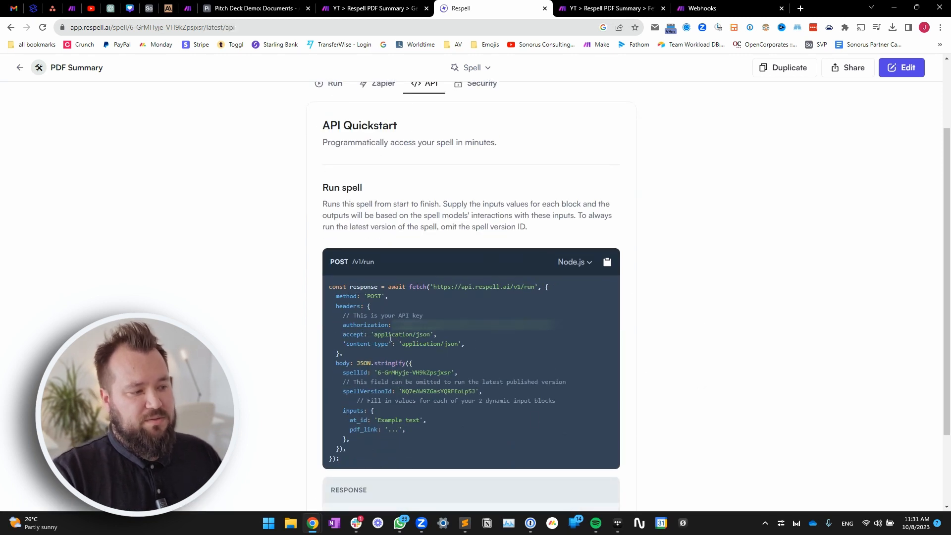
{"action": "left_click", "coordinate": [570, 296]}
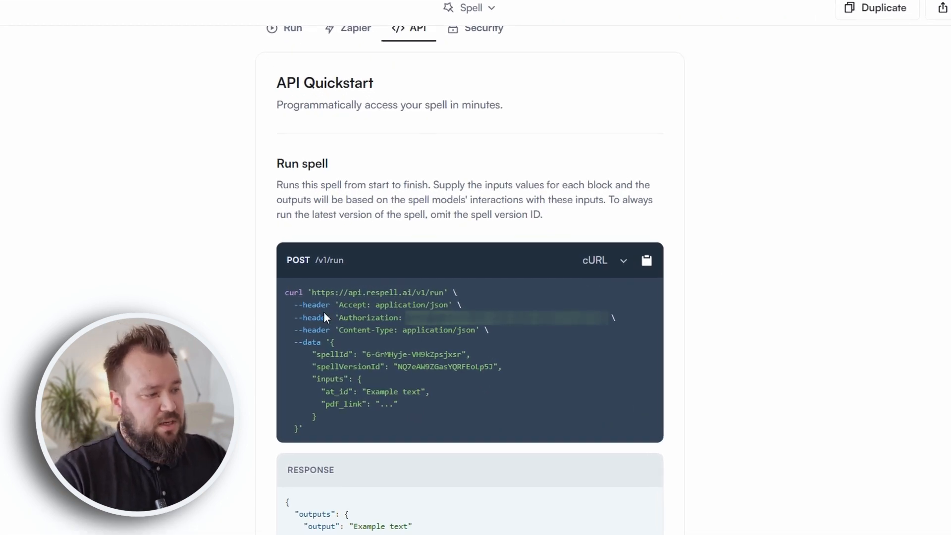
{"action": "left_click_drag", "start_coordinate": [313, 292], "coordinate": [444, 293]}
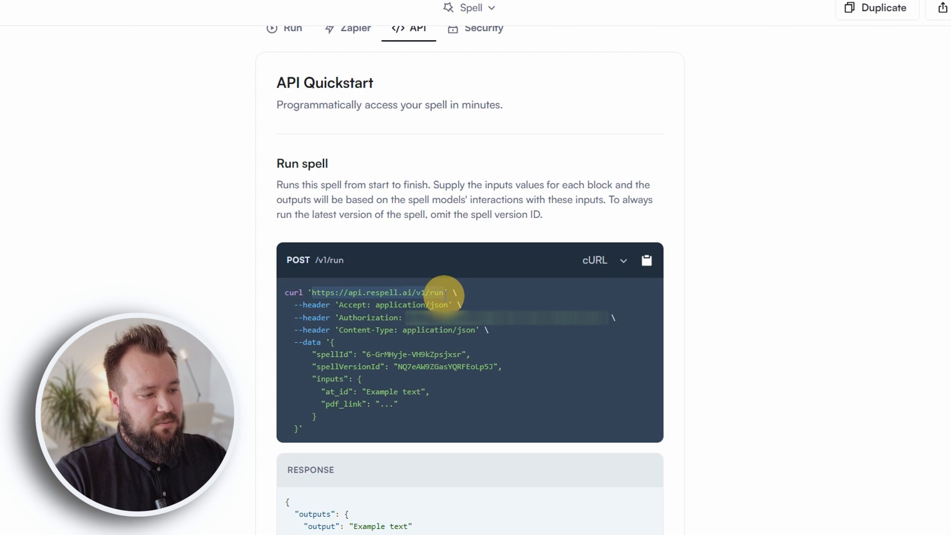
{"action": "left_click_drag", "start_coordinate": [338, 319], "coordinate": [594, 316]}
{"action": "left_click", "coordinate": [571, 421]}
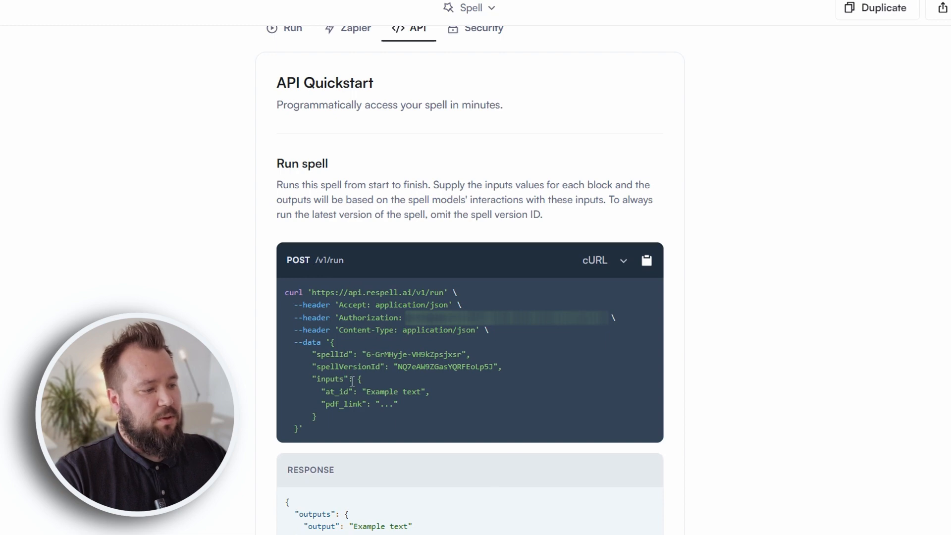
{"action": "left_click_drag", "start_coordinate": [330, 343], "coordinate": [297, 428]}
{"action": "key", "text": "ctrl+c"}
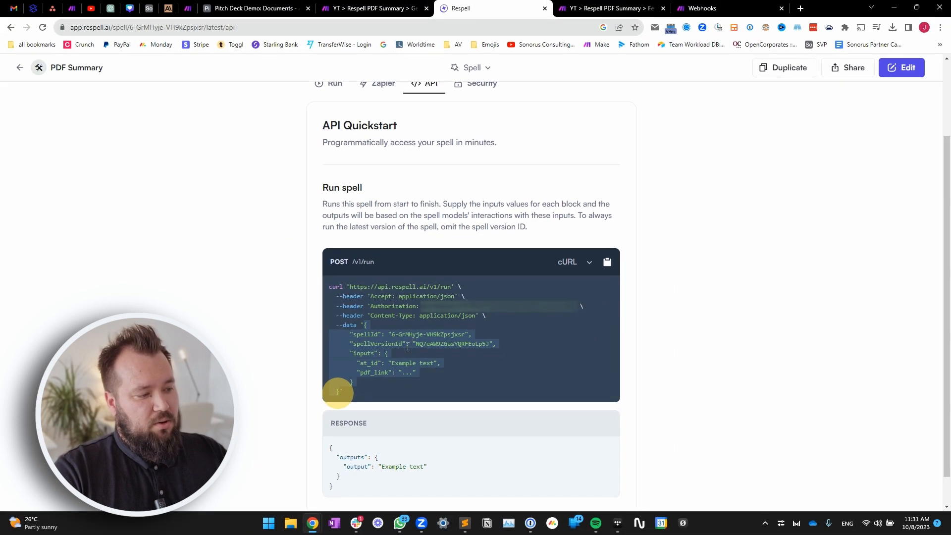
- Replace the HTTP request content with the JSON copied from Respell
{"action": "key", "text": "ctrl+shift+Tab"}
{"action": "scroll", "coordinate": [548, 355], "scroll_direction": "down", "scroll_amount": 4}
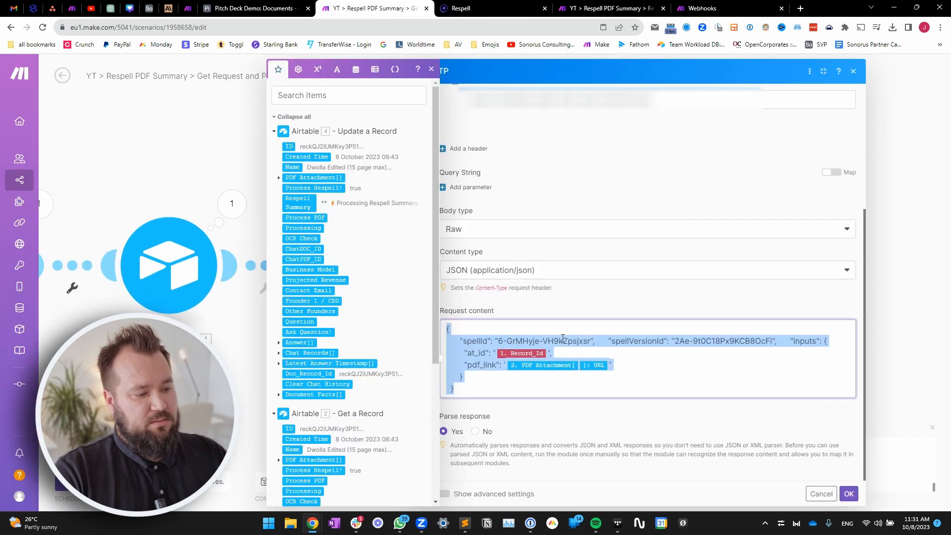
{"action": "left_click", "coordinate": [598, 382]}
{"action": "key", "text": "ctrl+a"}
{"action": "key", "text": "ctrl+v"}
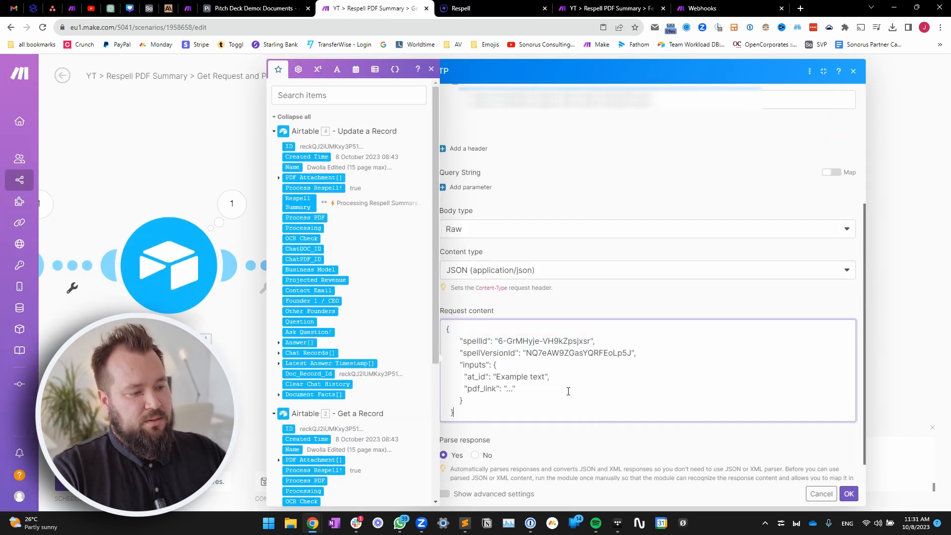
- Replace the at_id placeholder with the webhook's Record_Id
{"action": "left_click_drag", "start_coordinate": [496, 380], "coordinate": [544, 378]}
{"action": "key", "text": "BackSpace"}
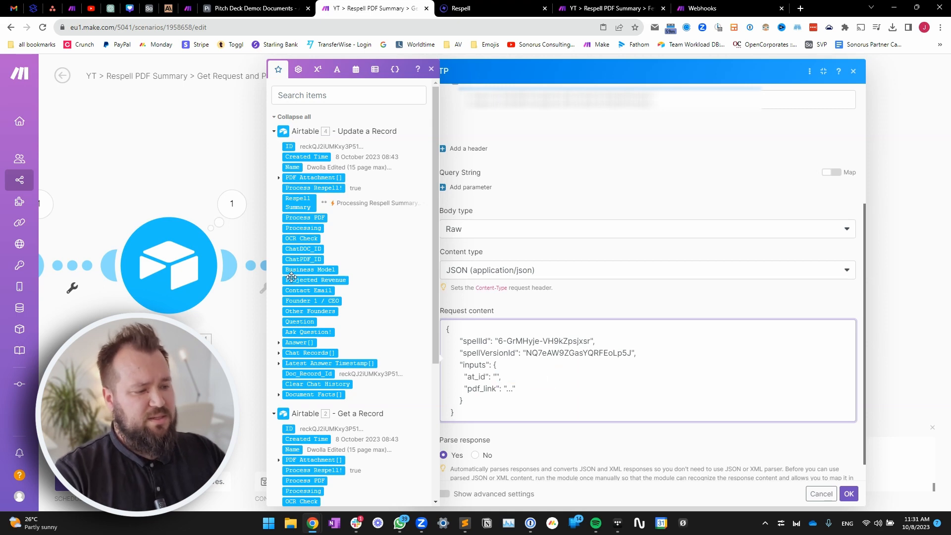
{"action": "scroll", "coordinate": [317, 223], "scroll_direction": "down", "scroll_amount": 4}
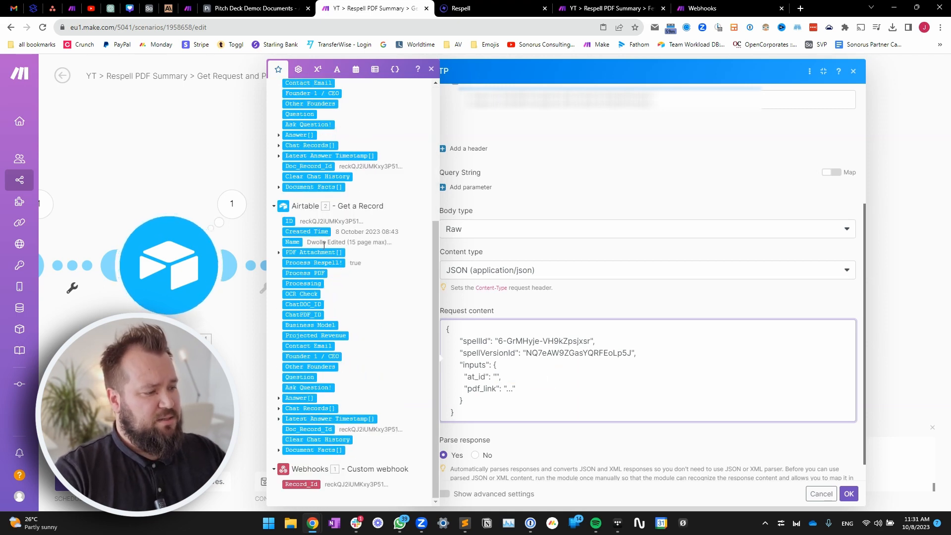
{"action": "left_click", "coordinate": [308, 488]}
- Map pdf_link to the PDF Attachment URL and save the HTTP module with OK
{"action": "double_click", "coordinate": [507, 389]}
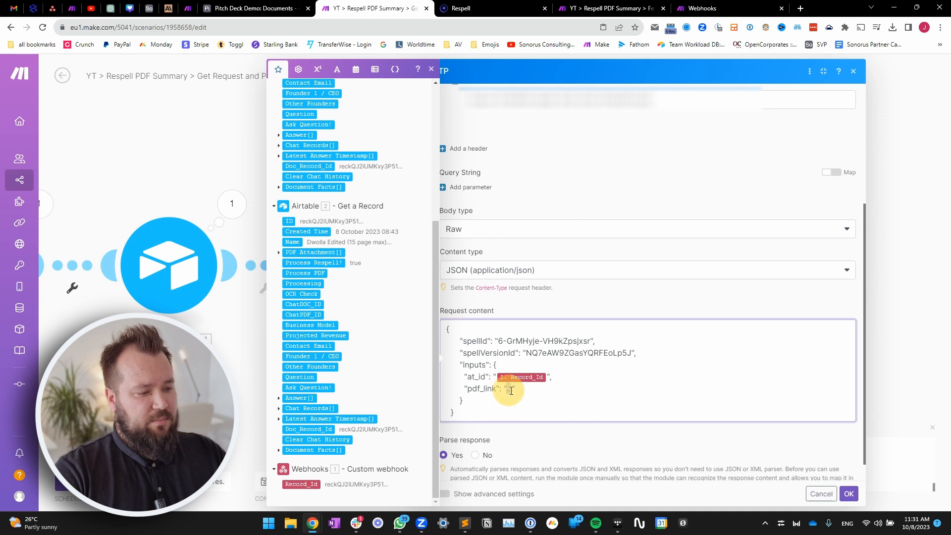
{"action": "key", "text": "BackSpace"}
{"action": "left_click", "coordinate": [278, 252]}
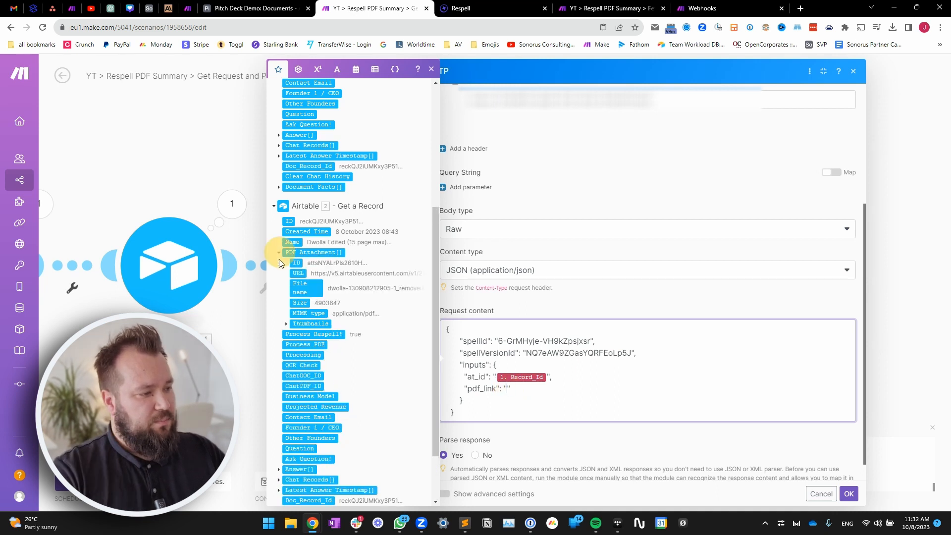
{"action": "left_click", "coordinate": [299, 274]}
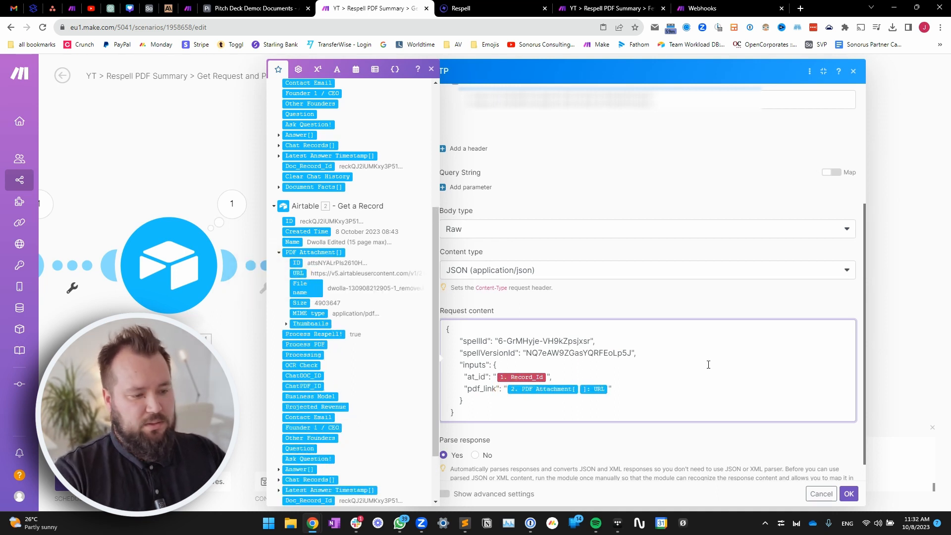
{"action": "left_click", "coordinate": [725, 299]}
{"action": "scroll", "coordinate": [713, 399], "scroll_direction": "up", "scroll_amount": 4}
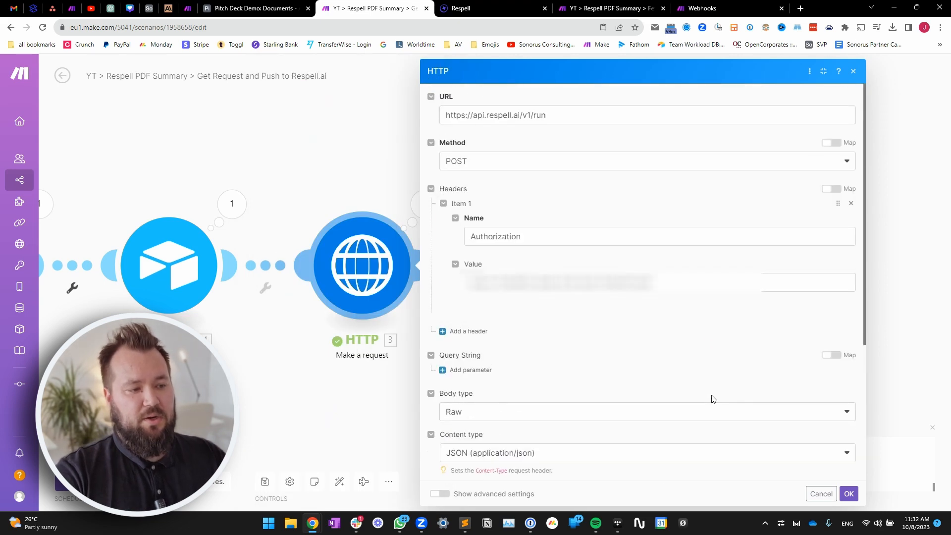
{"action": "left_click", "coordinate": [850, 494]}
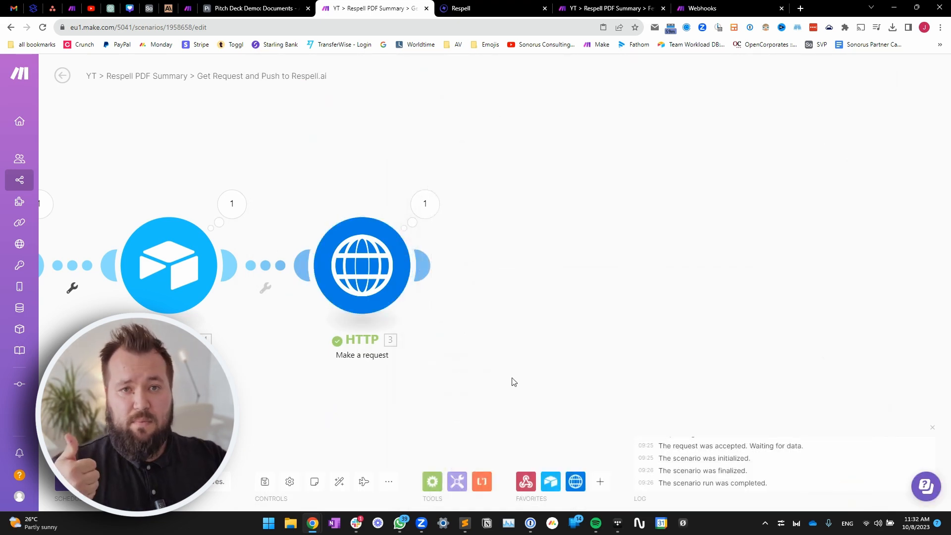
- Open the PDF Summary spell in Respell's editor and bring the first flow nodes into view
{"action": "left_click", "coordinate": [495, 8]}
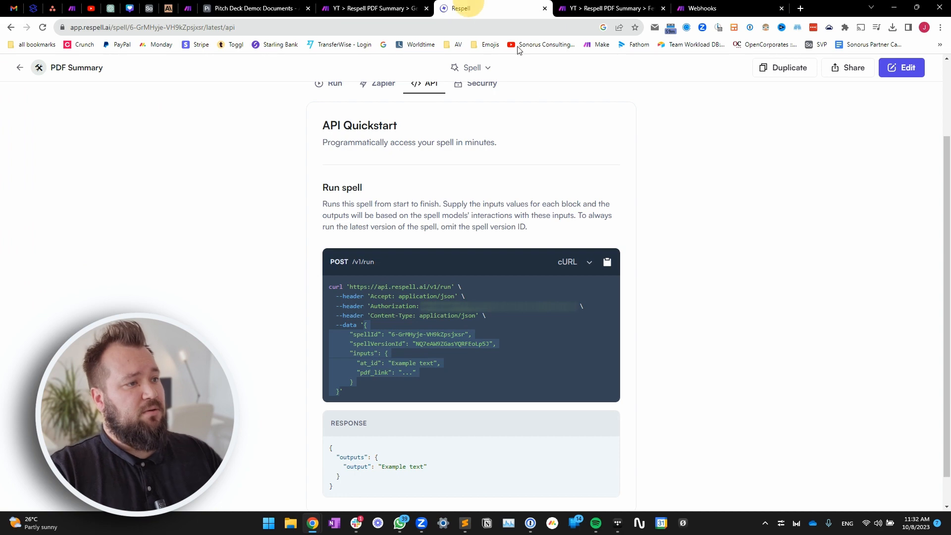
{"action": "left_click", "coordinate": [901, 68]}
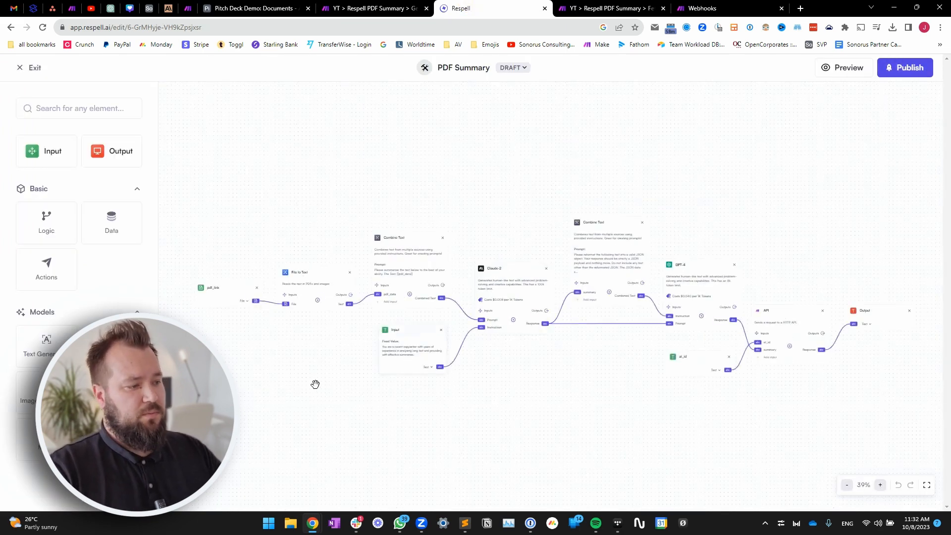
{"action": "left_click_drag", "start_coordinate": [314, 371], "coordinate": [316, 352]}
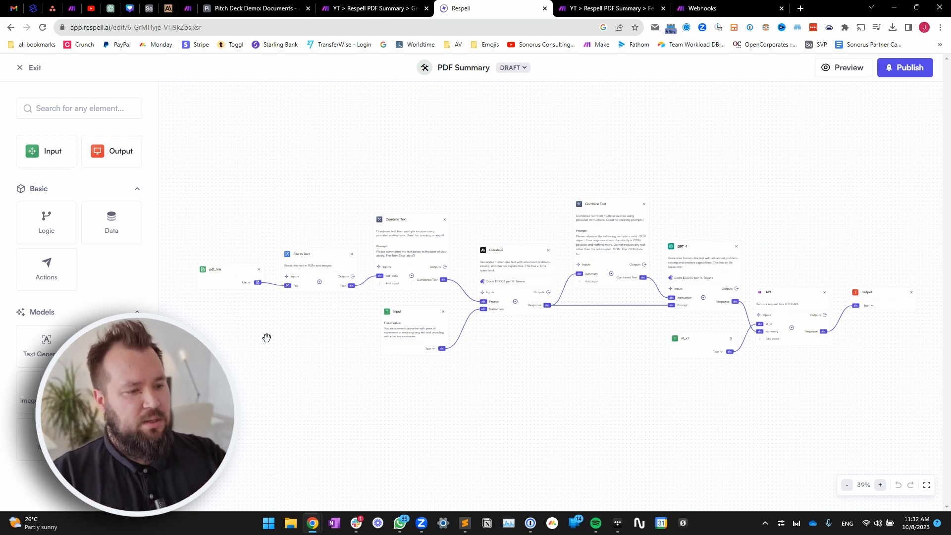
{"action": "scroll", "coordinate": [297, 329], "scroll_direction": "up", "scroll_amount": 2}
{"action": "left_click_drag", "start_coordinate": [343, 315], "coordinate": [274, 288]}
{"action": "scroll", "coordinate": [525, 322], "scroll_direction": "up", "scroll_amount": 3}
{"action": "left_click_drag", "start_coordinate": [525, 322], "coordinate": [813, 307]}
{"action": "scroll", "coordinate": [812, 306], "scroll_direction": "down", "scroll_amount": 2}
- Inspect the pdf_link input and File to Text block settings, then reopen the spell
{"action": "left_click", "coordinate": [332, 206]}
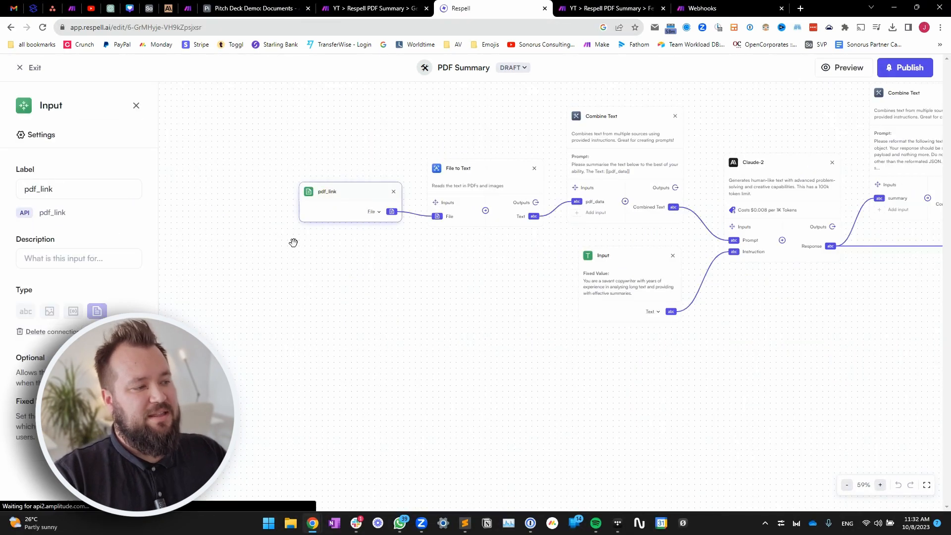
{"action": "left_click_drag", "start_coordinate": [308, 253], "coordinate": [278, 265]}
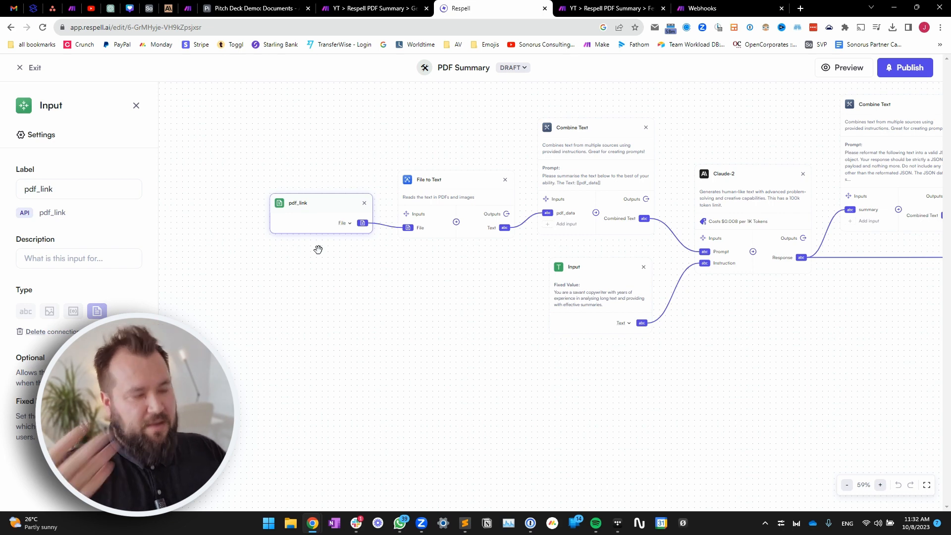
{"action": "left_click", "coordinate": [458, 180]}
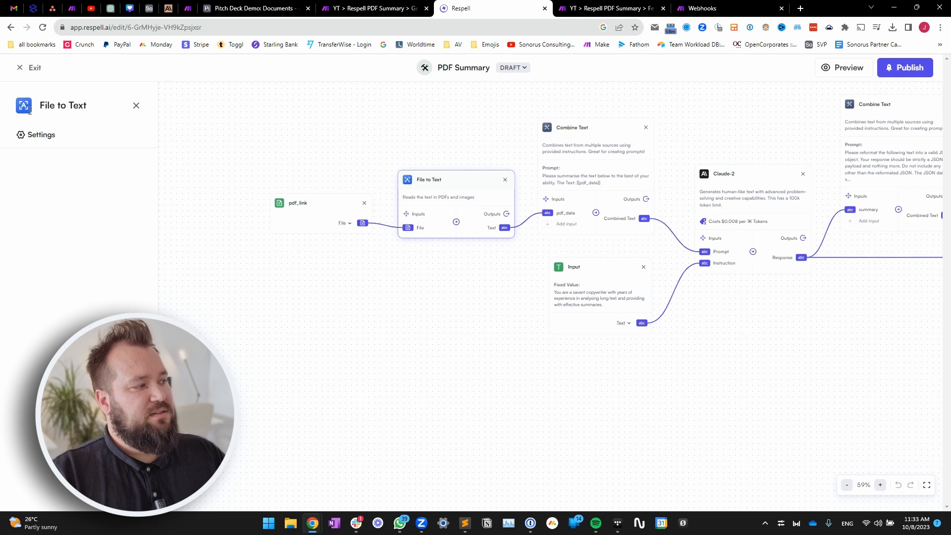
{"action": "left_click", "coordinate": [31, 68]}
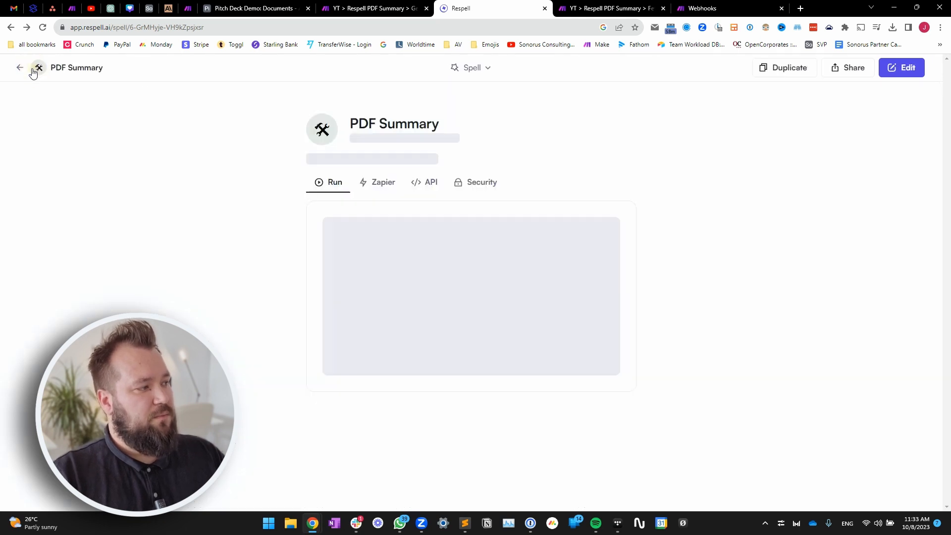
{"action": "left_click", "coordinate": [906, 67]}
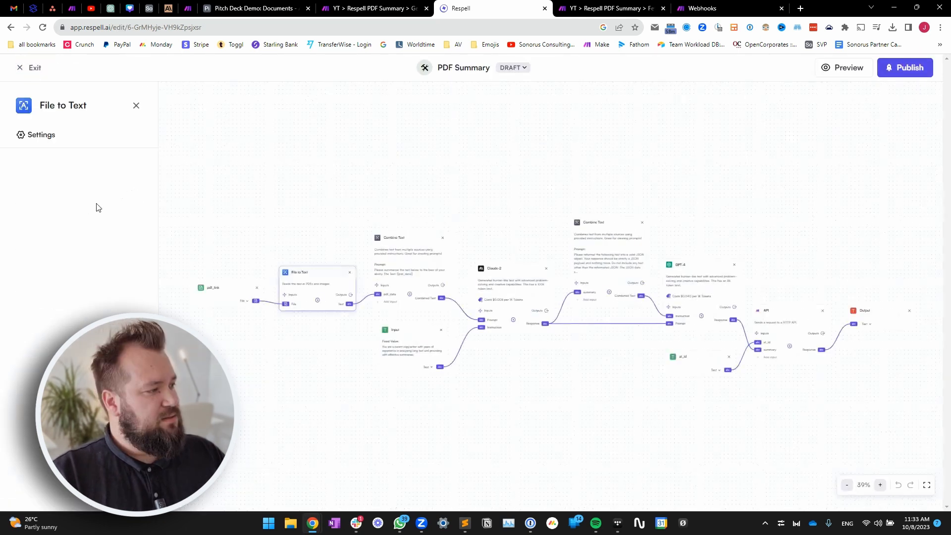
{"action": "left_click", "coordinate": [364, 149]}
- Browse the Data Blocks list, then open the summarising Combine Text step's settings
{"action": "left_click", "coordinate": [277, 188]}
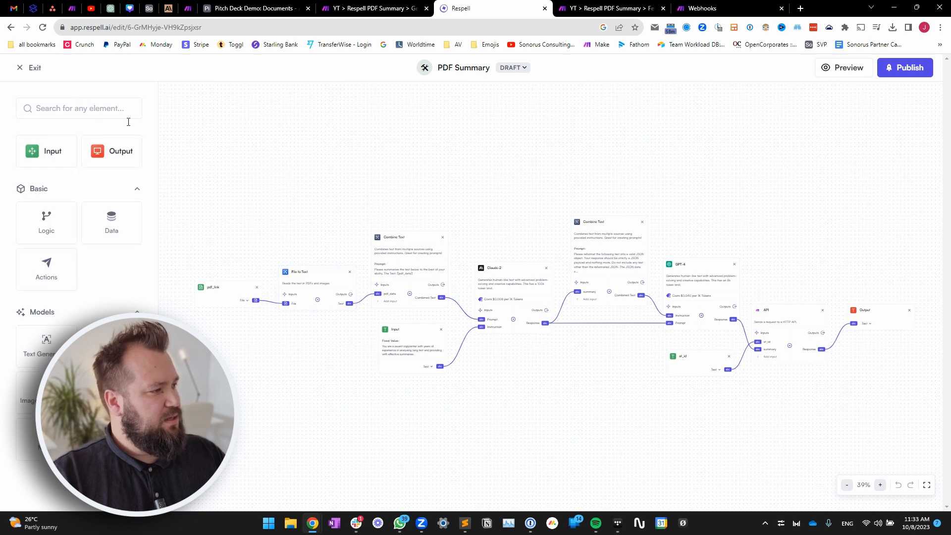
{"action": "left_click", "coordinate": [119, 233]}
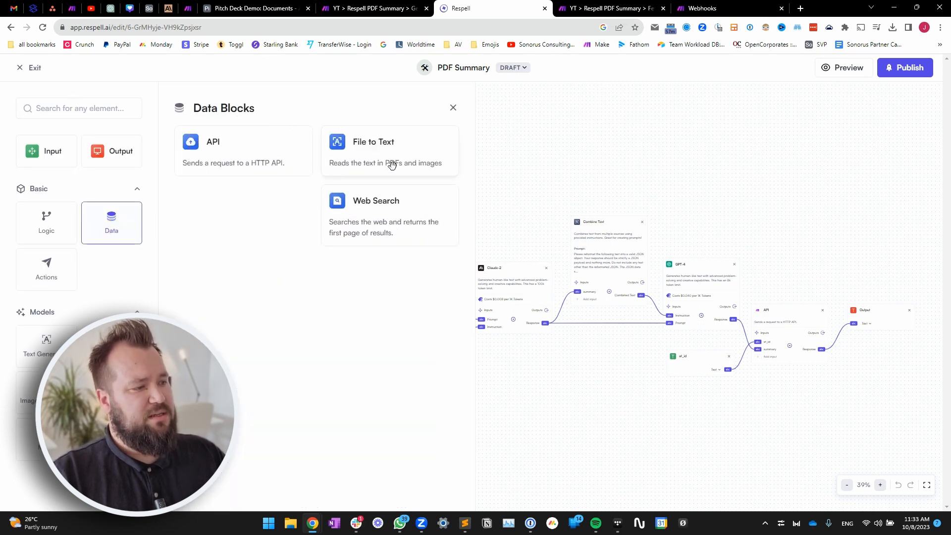
{"action": "left_click", "coordinate": [452, 108]}
{"action": "scroll", "coordinate": [328, 340], "scroll_direction": "up", "scroll_amount": 5}
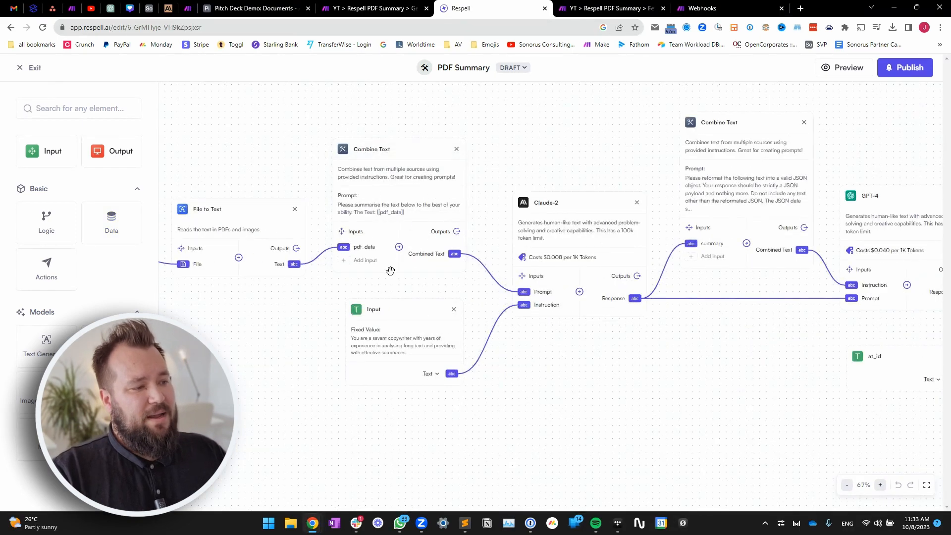
{"action": "left_click", "coordinate": [409, 196]}
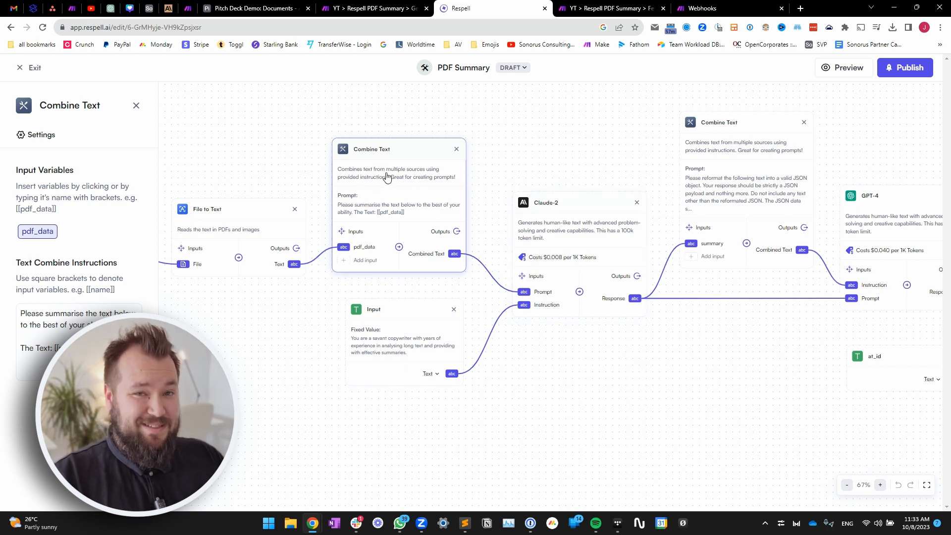
- Read the summary prompt, highlighting the summarise instruction and the pdf_data variable
{"action": "left_click", "coordinate": [382, 204]}
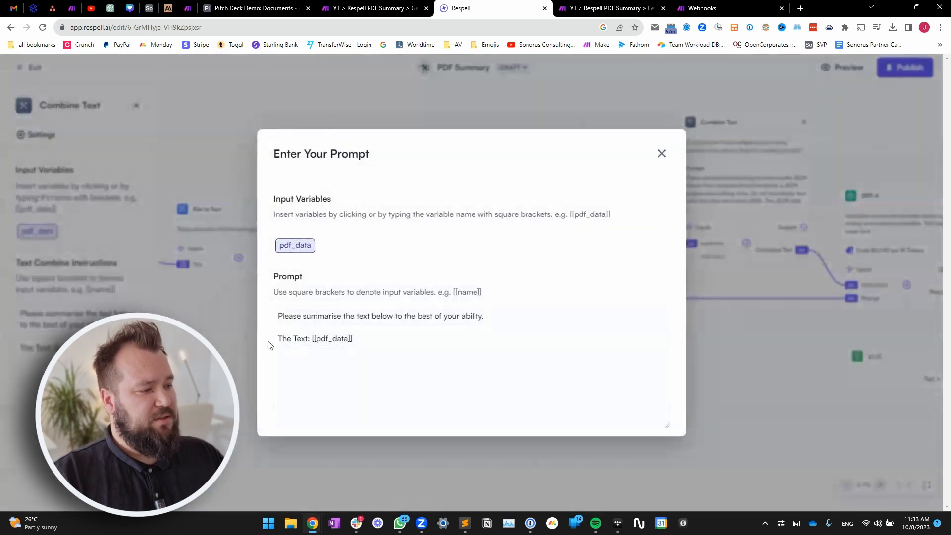
{"action": "left_click_drag", "start_coordinate": [278, 316], "coordinate": [489, 317]}
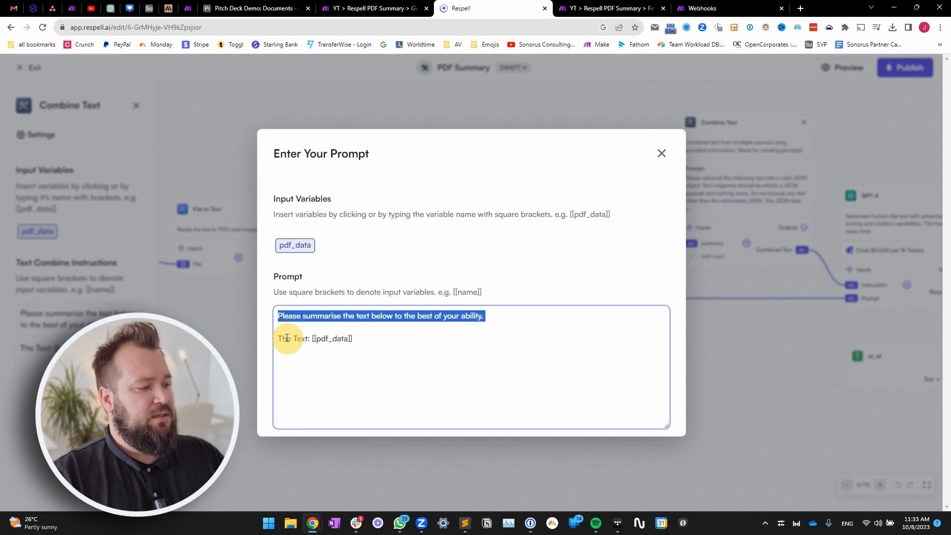
{"action": "left_click_drag", "start_coordinate": [312, 338], "coordinate": [363, 343]}
{"action": "left_click", "coordinate": [724, 379]}
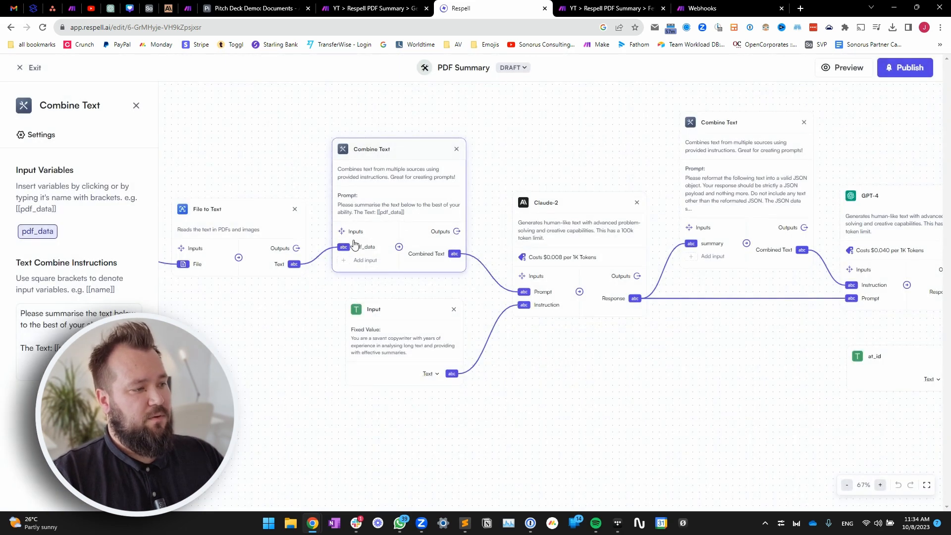
- Check the pdf_data input name and the copywriter instruction input, then deselect all steps
{"action": "double_click", "coordinate": [363, 247]}
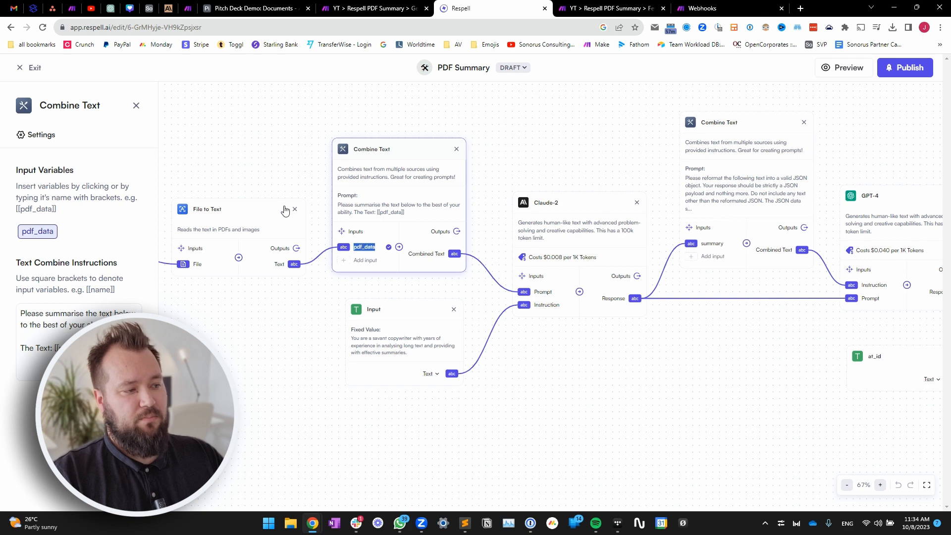
{"action": "left_click", "coordinate": [579, 348]}
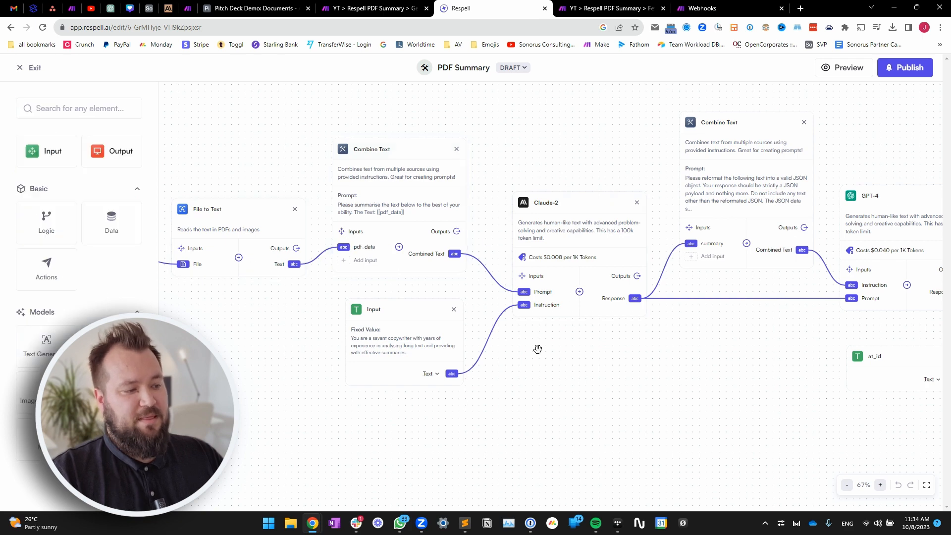
{"action": "left_click", "coordinate": [400, 340]}
{"action": "scroll", "coordinate": [80, 248], "scroll_direction": "down", "scroll_amount": 3}
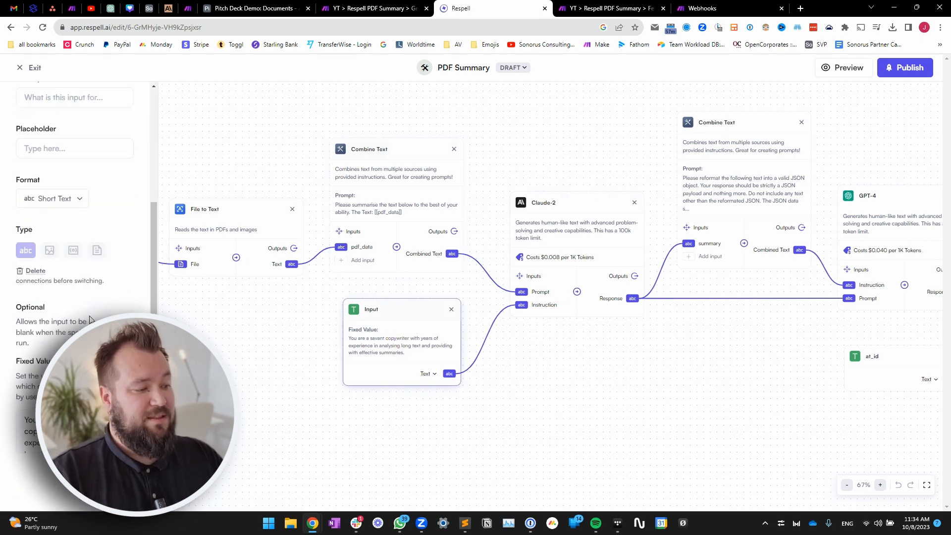
{"action": "scroll", "coordinate": [74, 430], "scroll_direction": "up", "scroll_amount": 1}
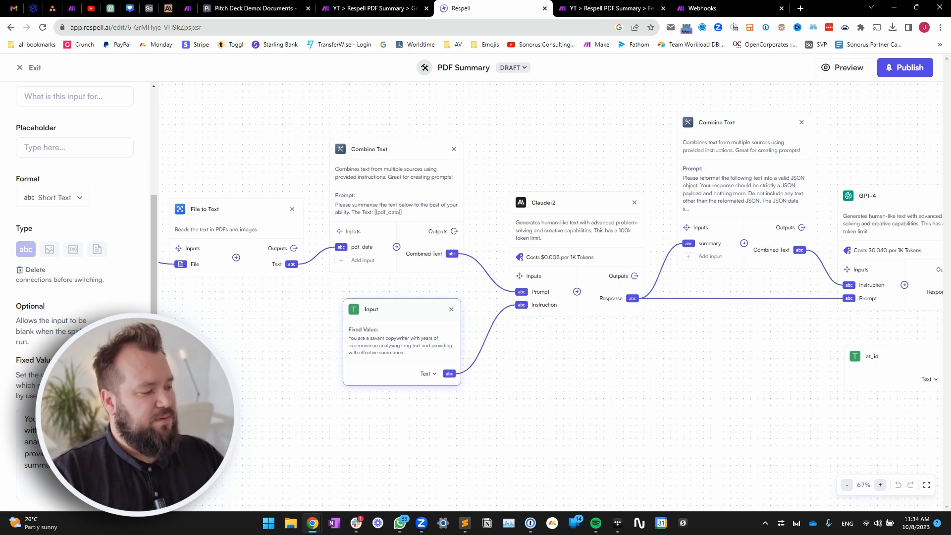
{"action": "left_click", "coordinate": [342, 396]}
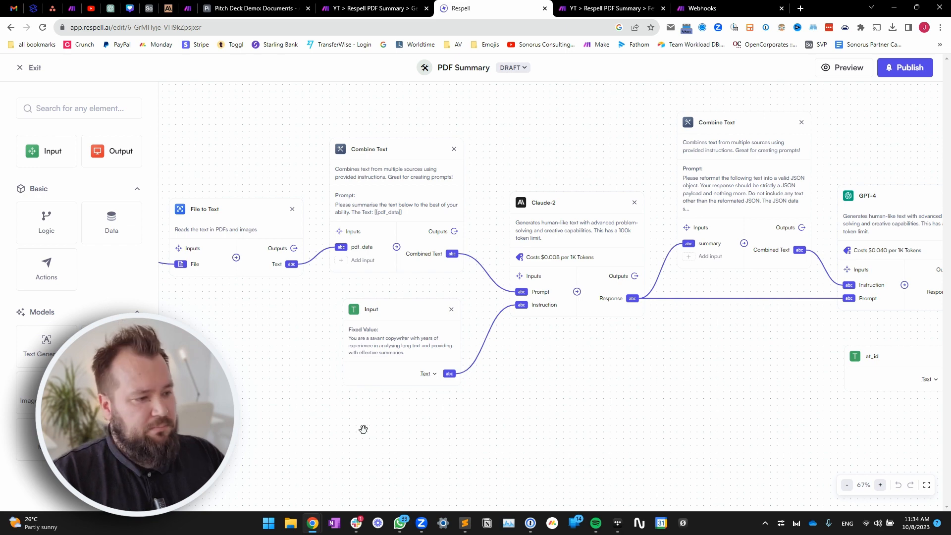
- Review Claude-2's settings, then open the JSON-reformatting Combine Text step's settings
{"action": "left_click_drag", "start_coordinate": [626, 356], "coordinate": [484, 385]}
{"action": "left_click", "coordinate": [444, 249]}
{"action": "left_click_drag", "start_coordinate": [404, 446], "coordinate": [439, 410]}
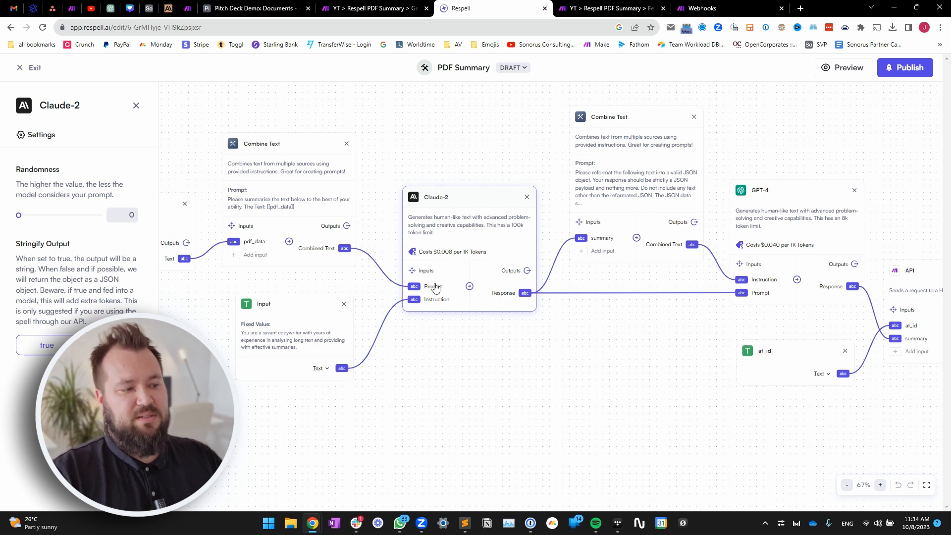
{"action": "left_click", "coordinate": [479, 341]}
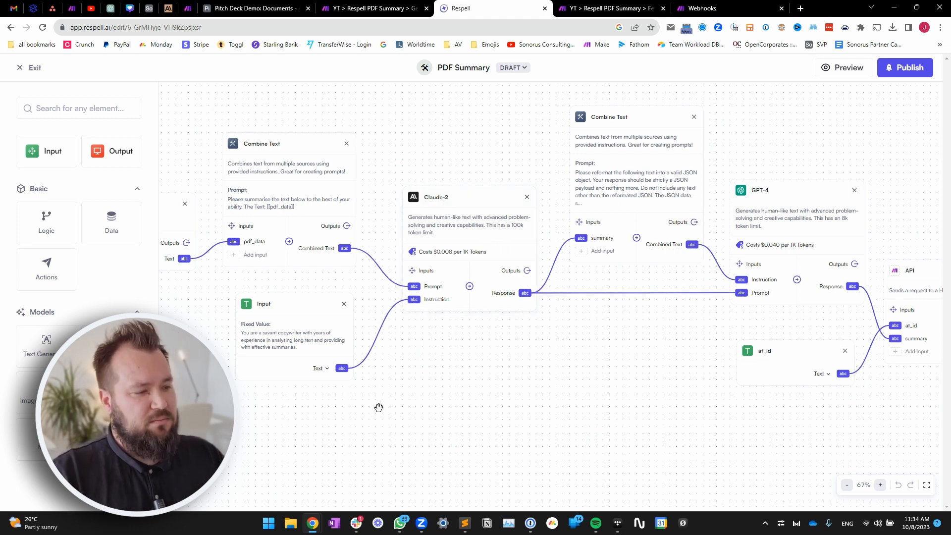
{"action": "left_click_drag", "start_coordinate": [402, 372], "coordinate": [336, 393]}
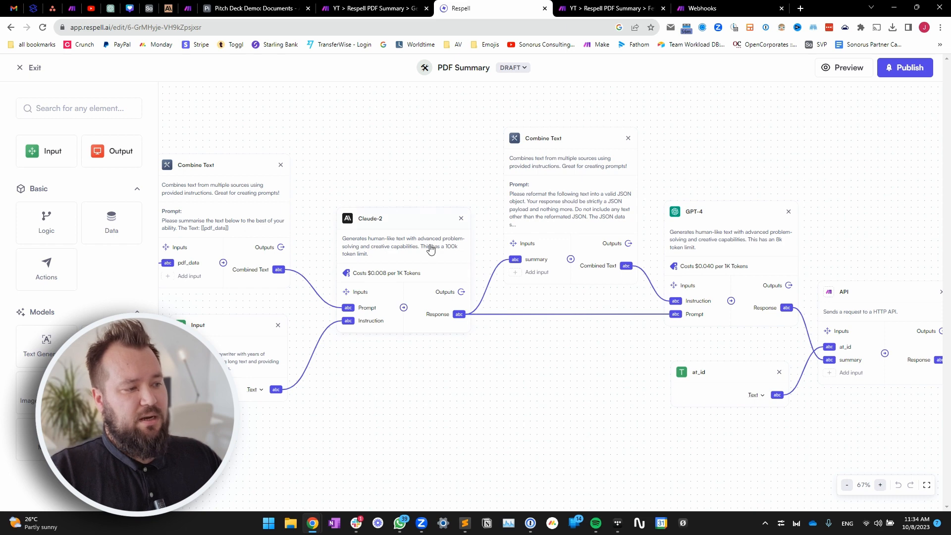
{"action": "left_click", "coordinate": [440, 264]}
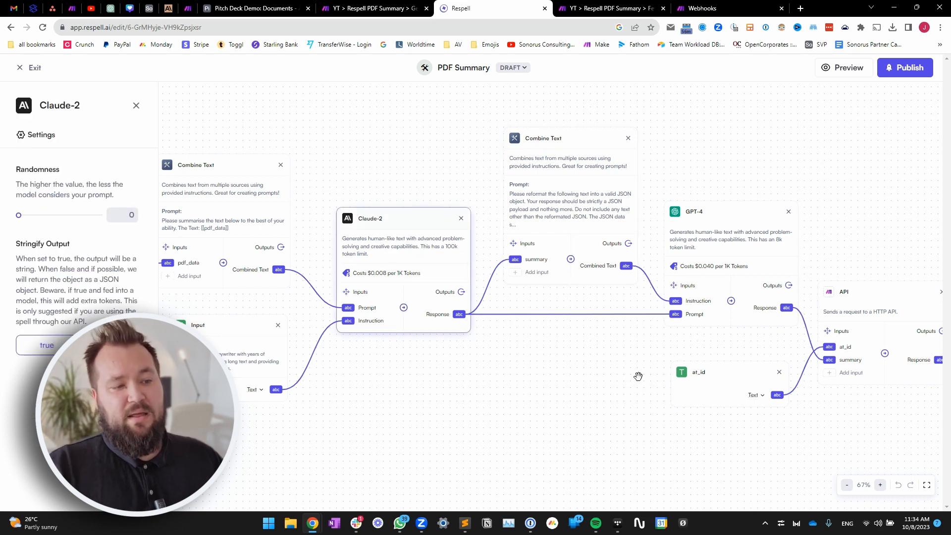
{"action": "left_click_drag", "start_coordinate": [637, 378], "coordinate": [525, 374]}
{"action": "left_click", "coordinate": [456, 205]}
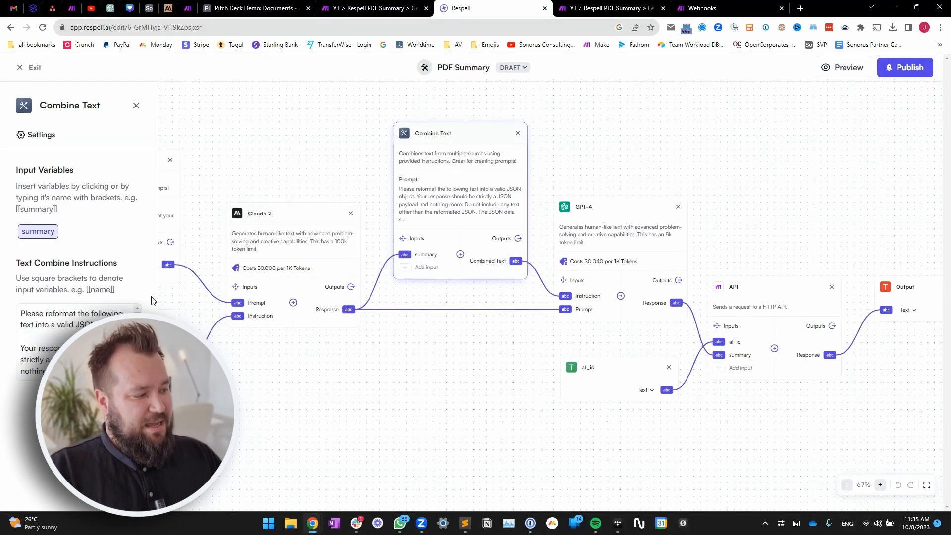
{"action": "left_click", "coordinate": [79, 395]}
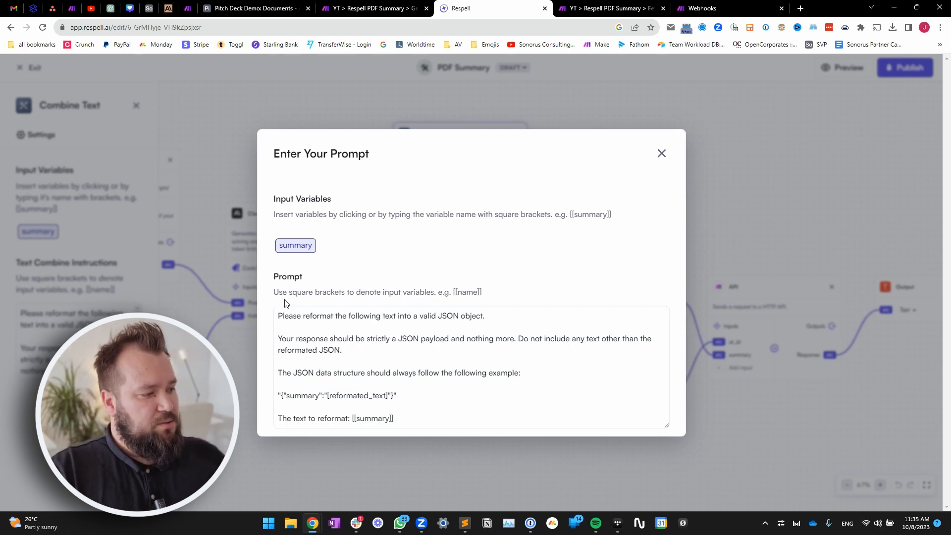
{"action": "left_click_drag", "start_coordinate": [295, 313], "coordinate": [482, 315]}
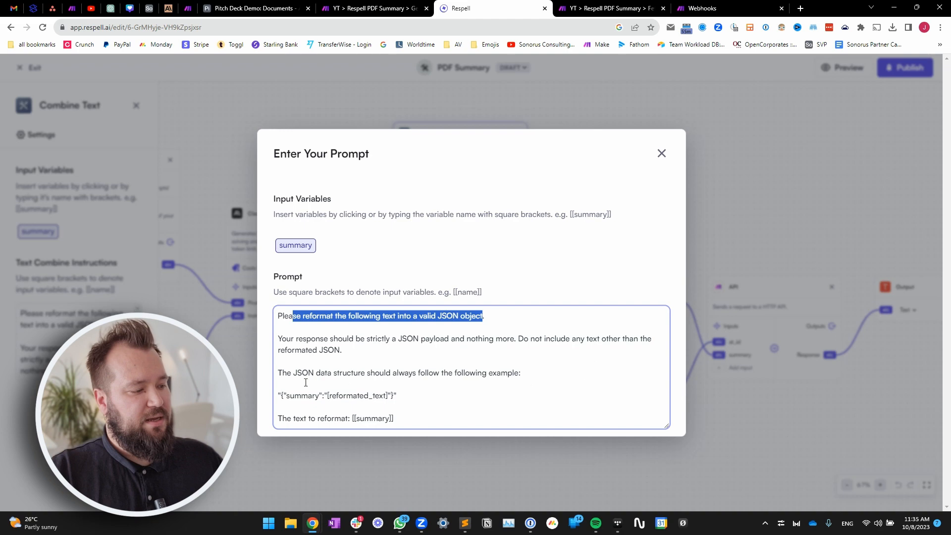
{"action": "left_click_drag", "start_coordinate": [279, 361], "coordinate": [507, 374]}
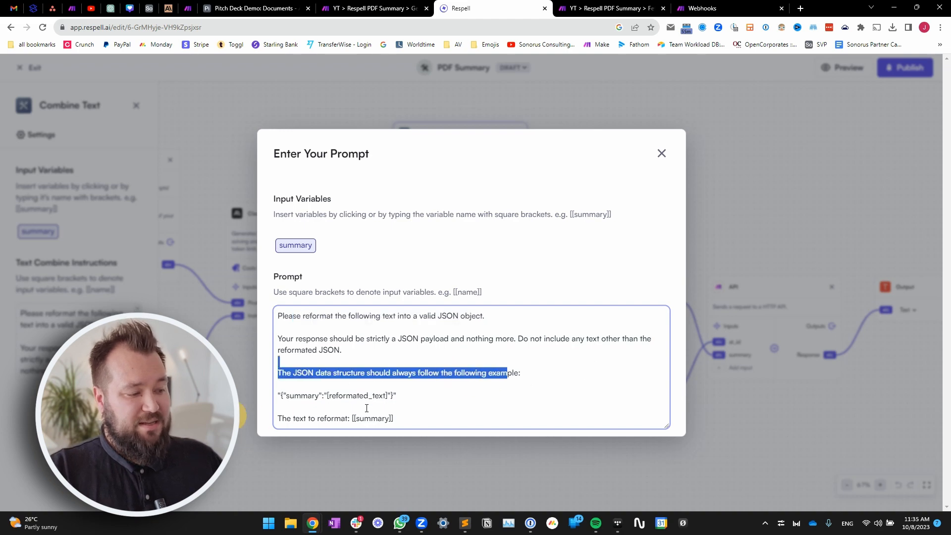
{"action": "left_click", "coordinate": [301, 396]}
{"action": "left_click_drag", "start_coordinate": [327, 395], "coordinate": [386, 396]}
{"action": "left_click", "coordinate": [457, 394]}
{"action": "left_click_drag", "start_coordinate": [278, 419], "coordinate": [426, 419]}
{"action": "left_click", "coordinate": [713, 421]}
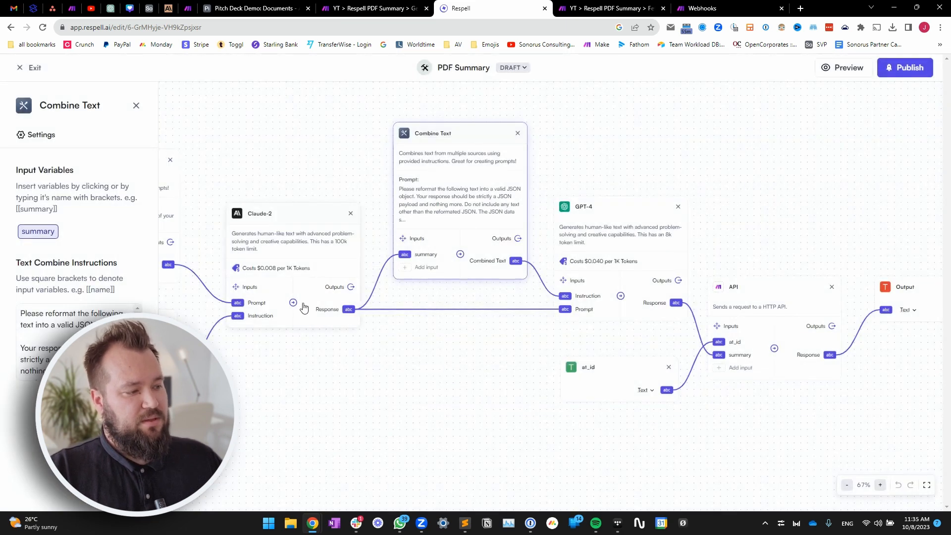
{"action": "left_click_drag", "start_coordinate": [486, 385], "coordinate": [387, 390]}
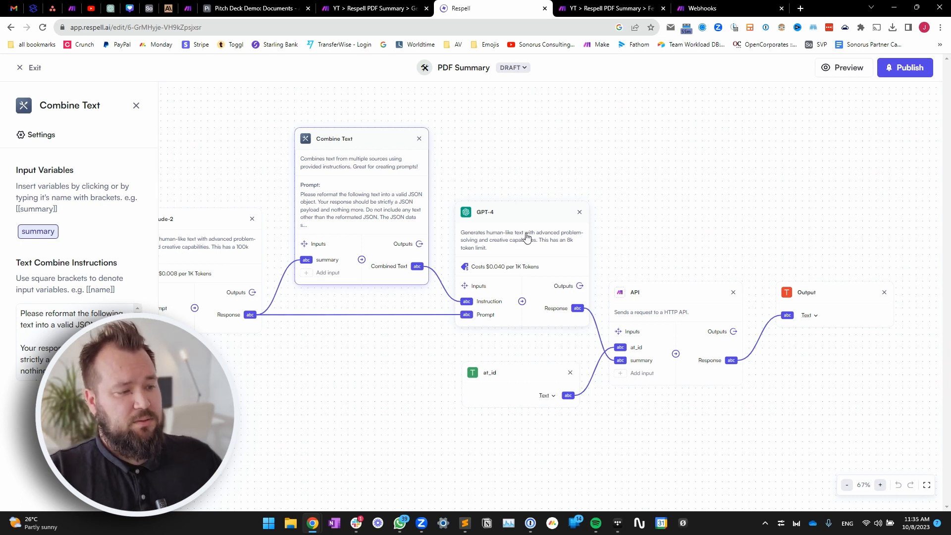
- Inspect the GPT-4 step and view the API step's webhook request URL
{"action": "left_click", "coordinate": [523, 241]}
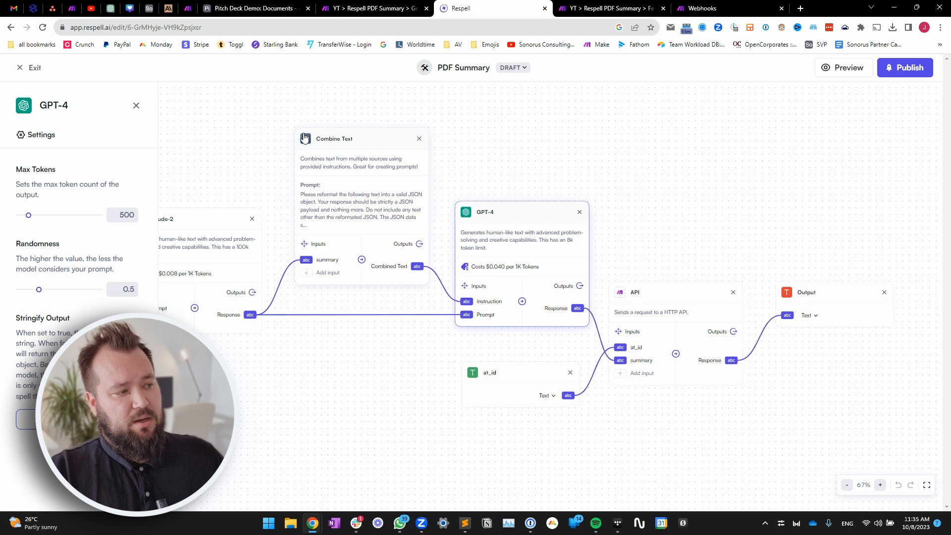
{"action": "mouse_move", "coordinate": [369, 353]}
{"action": "left_mouse_down"}
{"action": "mouse_move", "coordinate": [295, 337]}
{"action": "mouse_move", "coordinate": [358, 360]}
{"action": "left_mouse_up"}
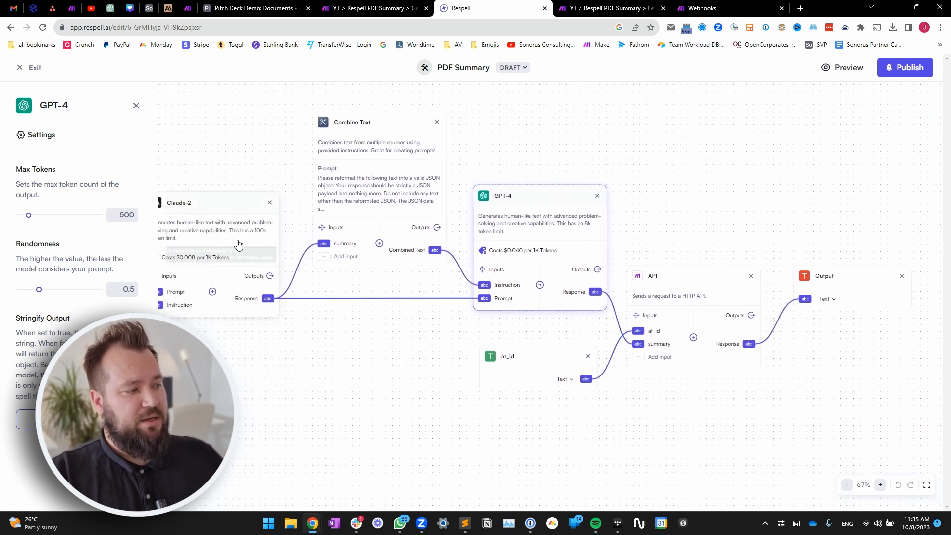
{"action": "left_click_drag", "start_coordinate": [391, 338], "coordinate": [275, 315]}
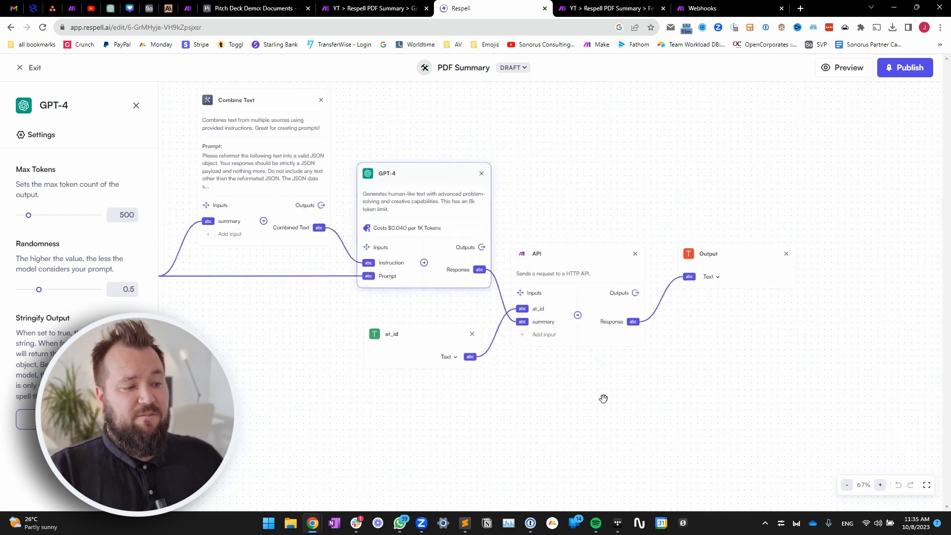
{"action": "left_click", "coordinate": [593, 265]}
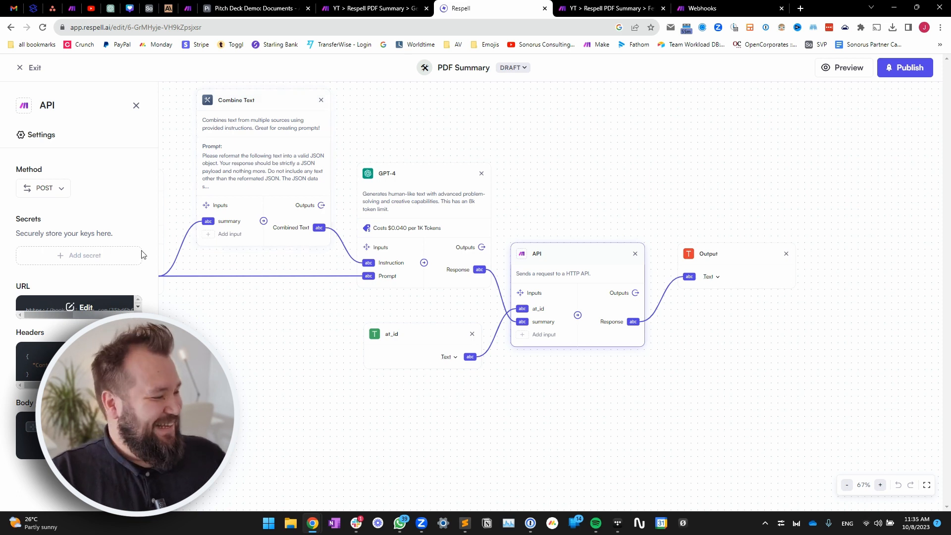
{"action": "left_click", "coordinate": [74, 308]}
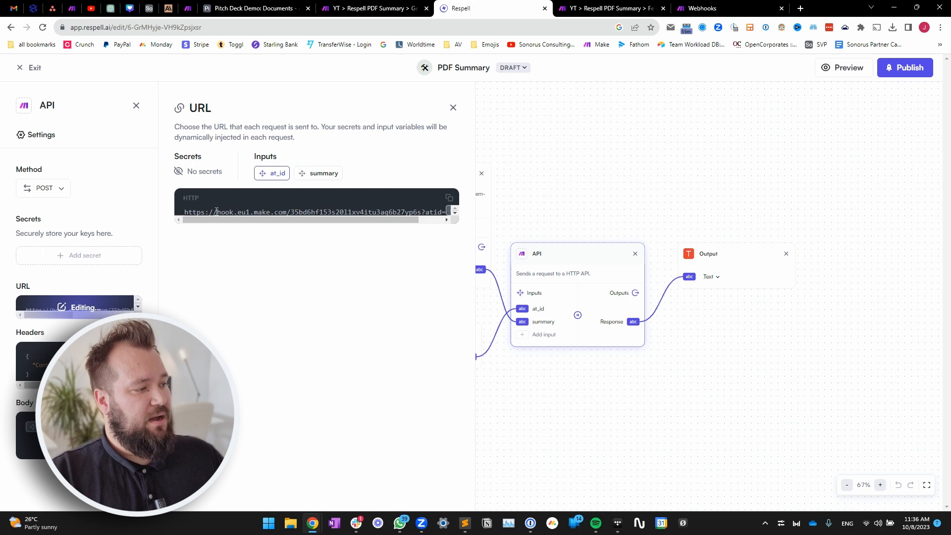
{"action": "left_click_drag", "start_coordinate": [192, 210], "coordinate": [332, 209]}
- Copy the Fetch Summary scenario's webhook address in Make and return to Respell
{"action": "left_click", "coordinate": [634, 8]}
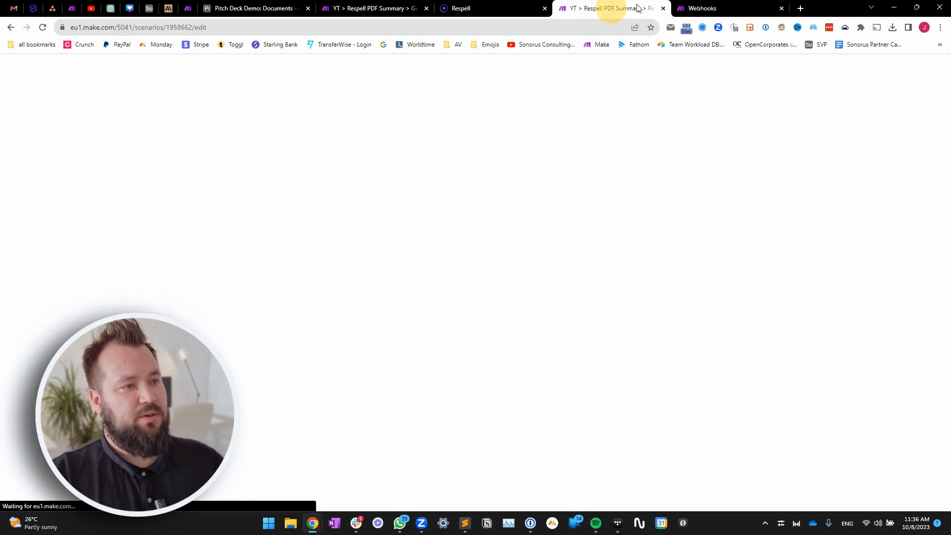
{"action": "left_click", "coordinate": [242, 248]}
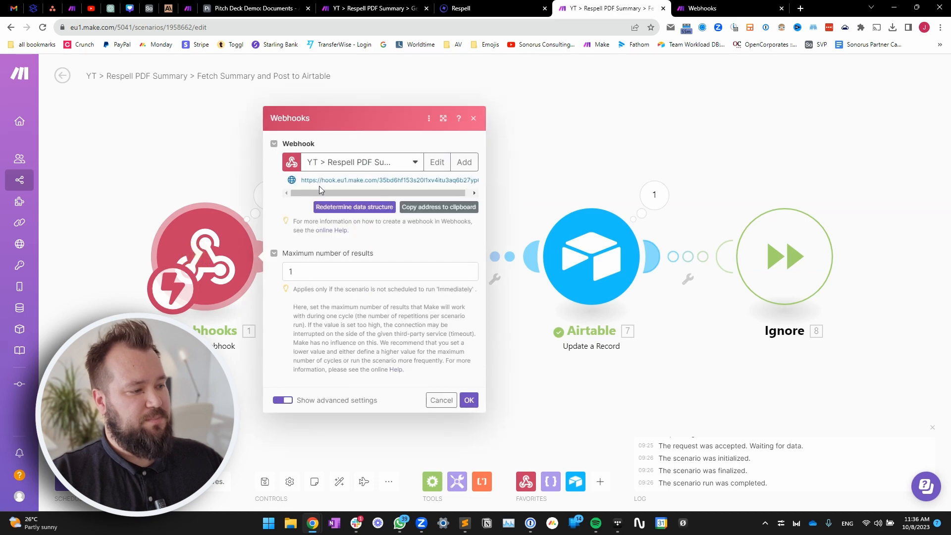
{"action": "left_click", "coordinate": [439, 207]}
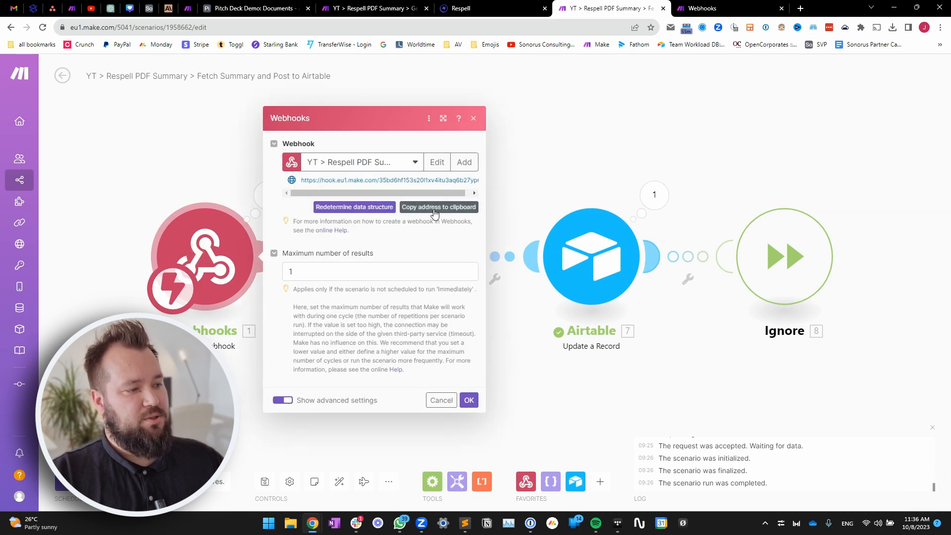
{"action": "left_click", "coordinate": [468, 8]}
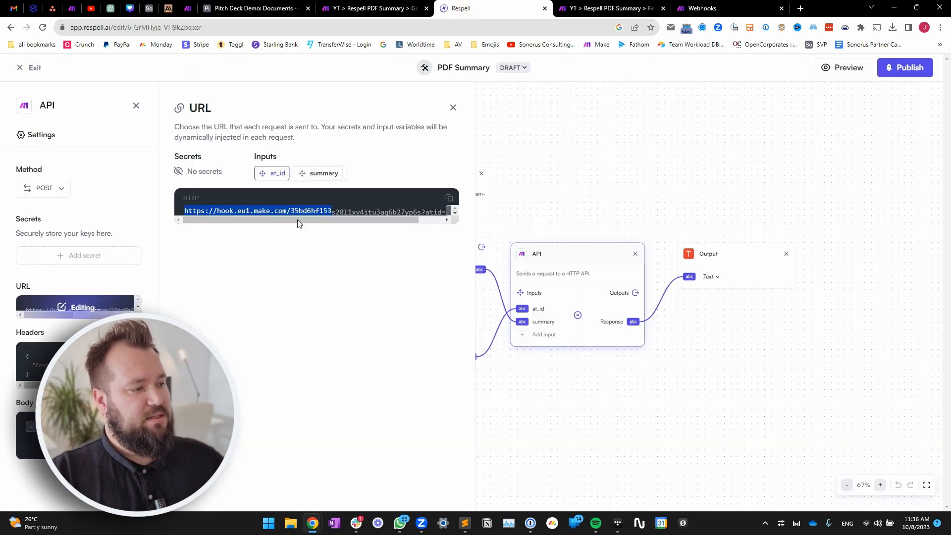
- Examine the atid parameter in the API step's request URL, then close the URL editor
{"action": "left_click_drag", "start_coordinate": [298, 219], "coordinate": [396, 219]}
{"action": "left_click", "coordinate": [395, 216]}
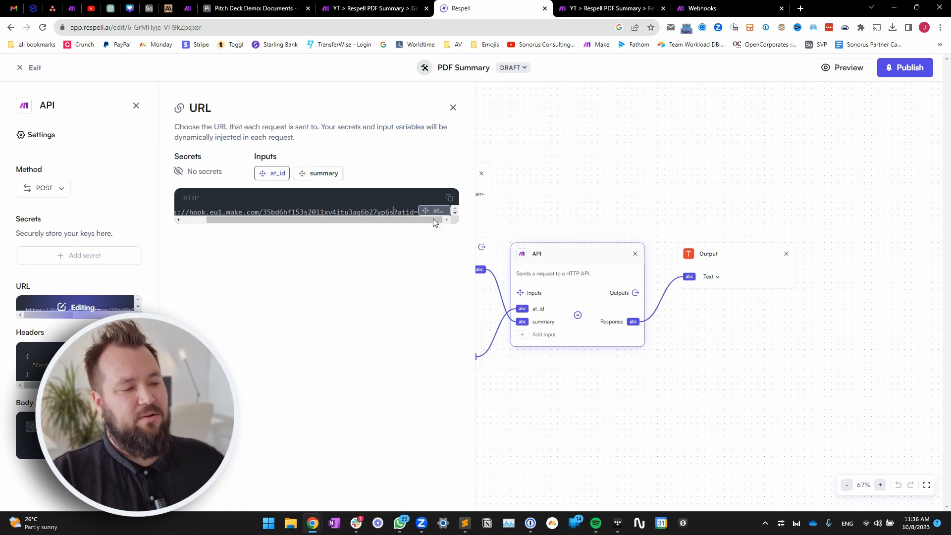
{"action": "left_click", "coordinate": [397, 211]}
{"action": "left_click", "coordinate": [399, 212]}
{"action": "left_click_drag", "start_coordinate": [398, 212], "coordinate": [415, 212]}
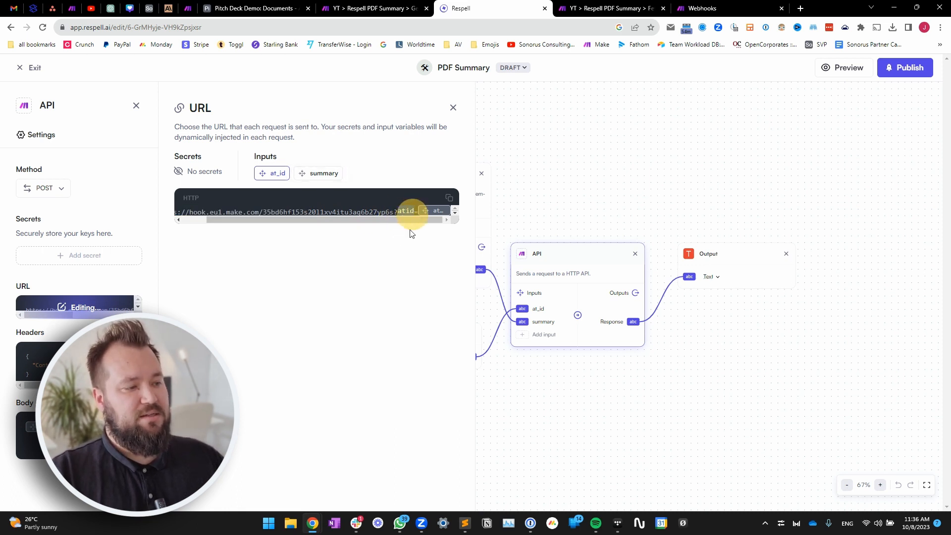
{"action": "left_click", "coordinate": [419, 219]}
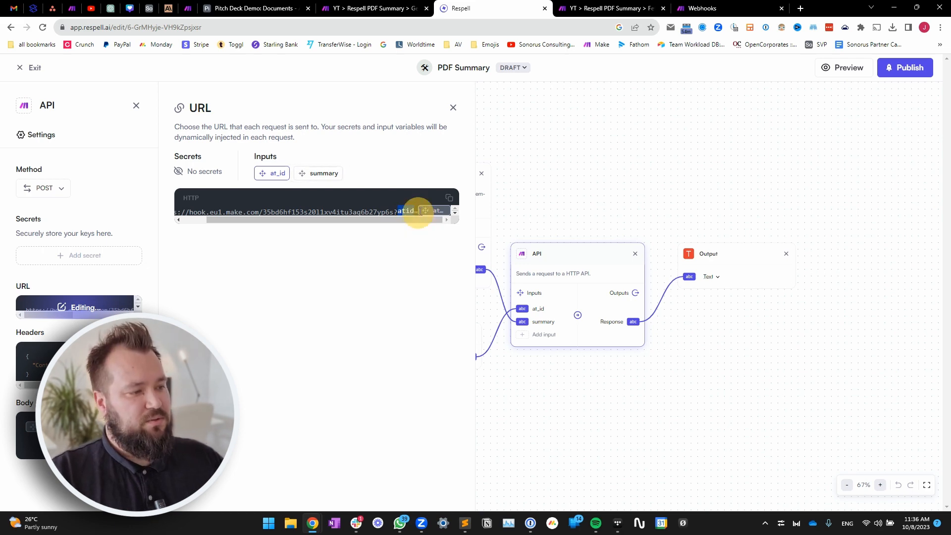
{"action": "left_click", "coordinate": [532, 157]}
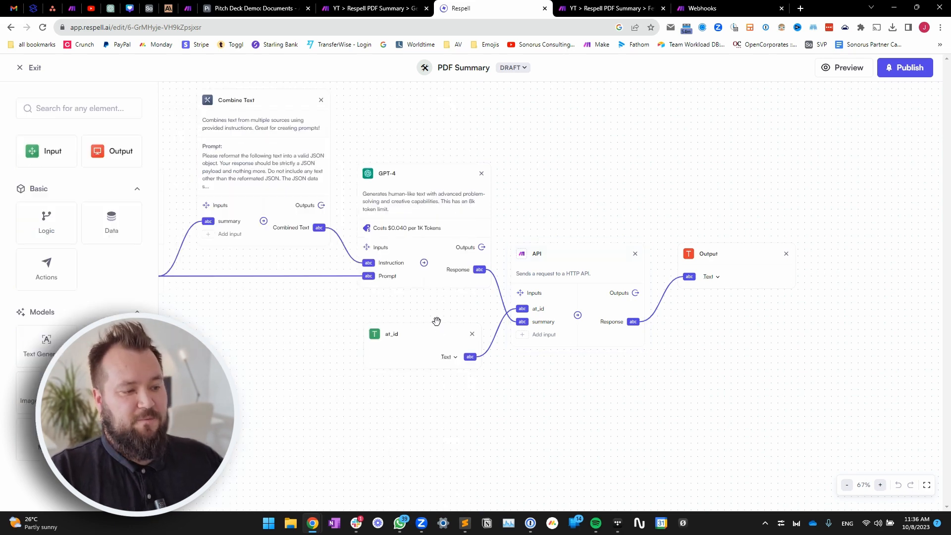
- Review the at_id input, the API step's summary input and its request body
{"action": "left_click", "coordinate": [411, 340]}
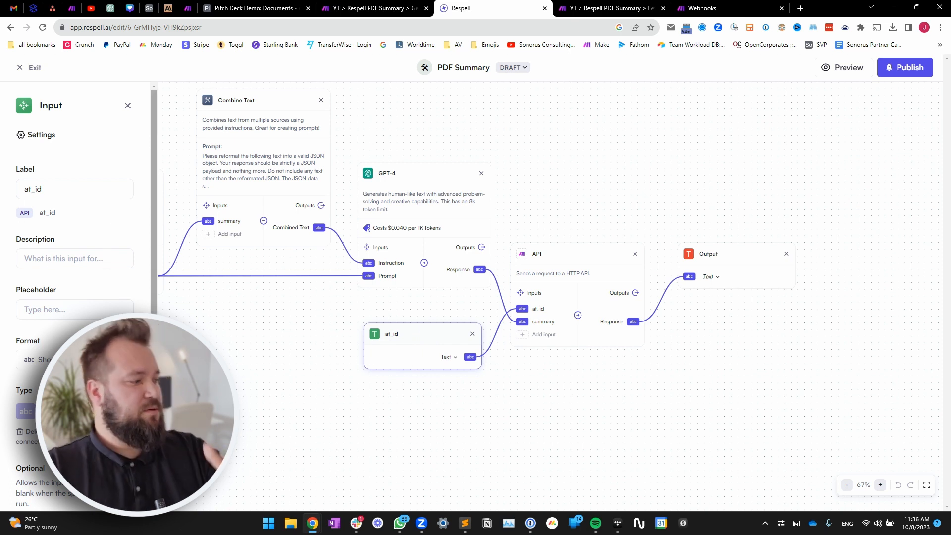
{"action": "left_click", "coordinate": [311, 385]}
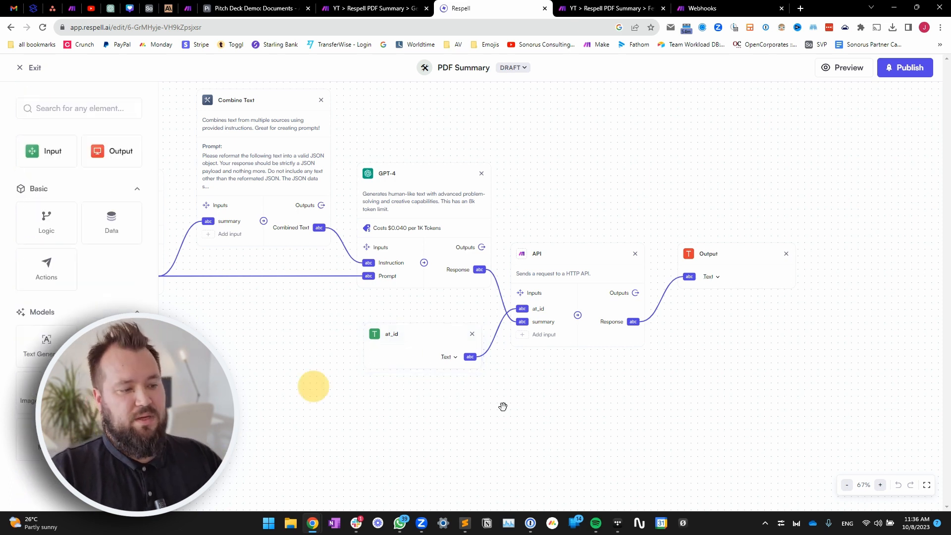
{"action": "double_click", "coordinate": [548, 320]}
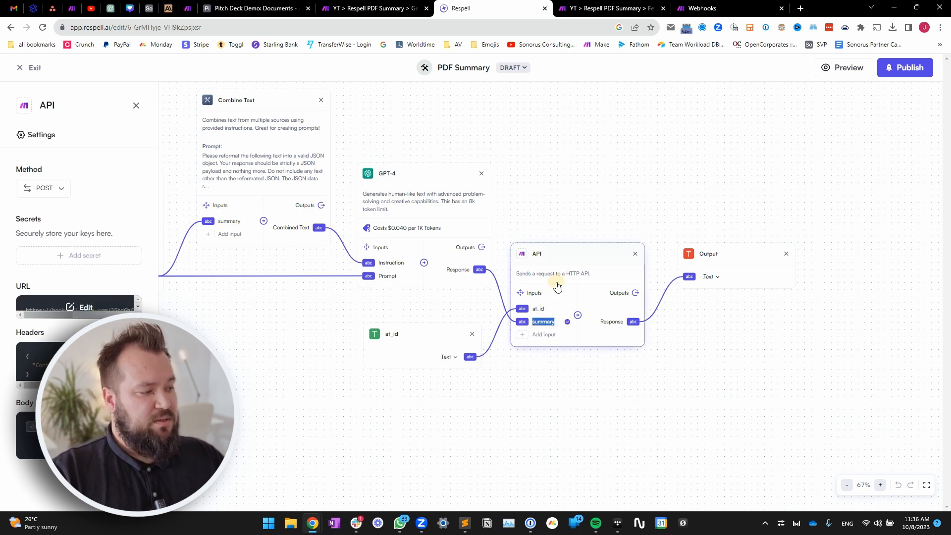
{"action": "left_click", "coordinate": [79, 435]}
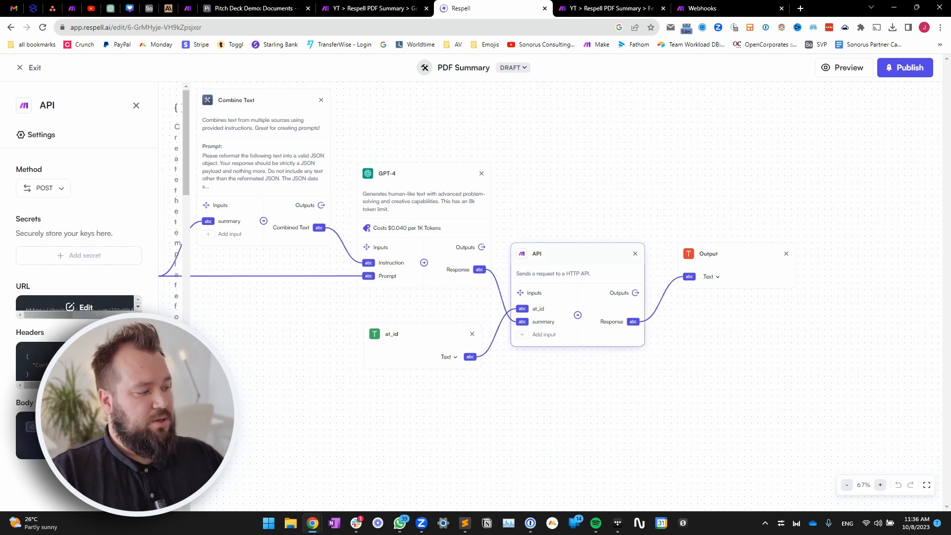
{"action": "left_click", "coordinate": [271, 237]}
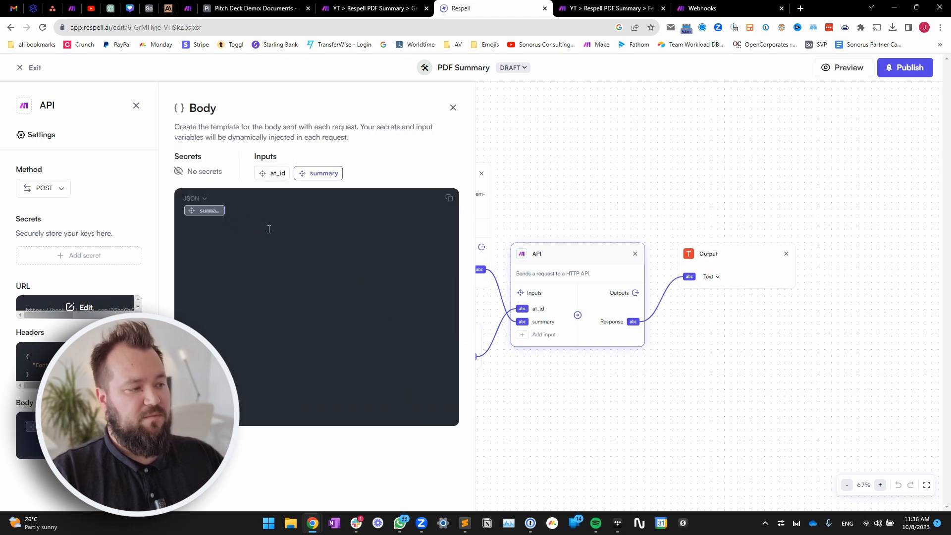
{"action": "left_click", "coordinate": [289, 225]}
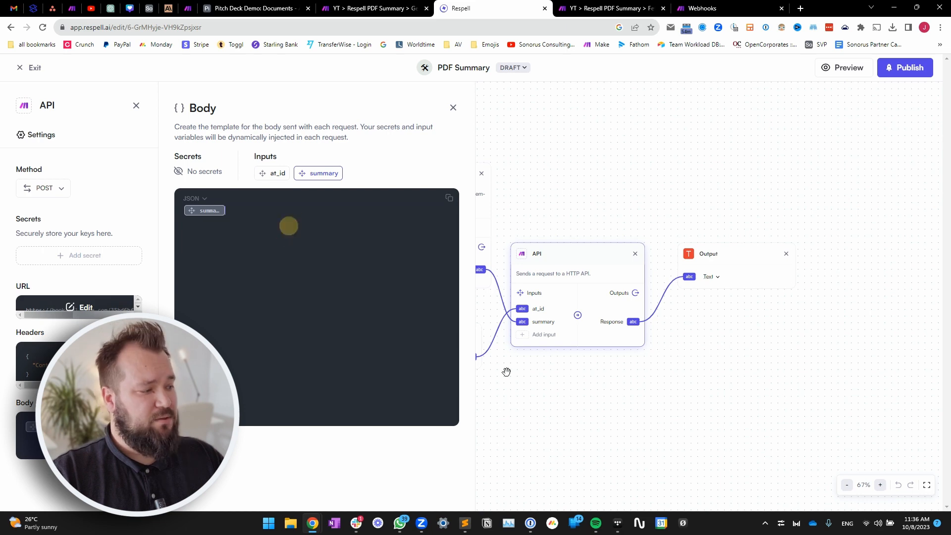
{"action": "left_click", "coordinate": [669, 382]}
- Check the Output step's settings, then return to Make's Fetch Summary scenario
{"action": "left_click_drag", "start_coordinate": [690, 375], "coordinate": [612, 374]}
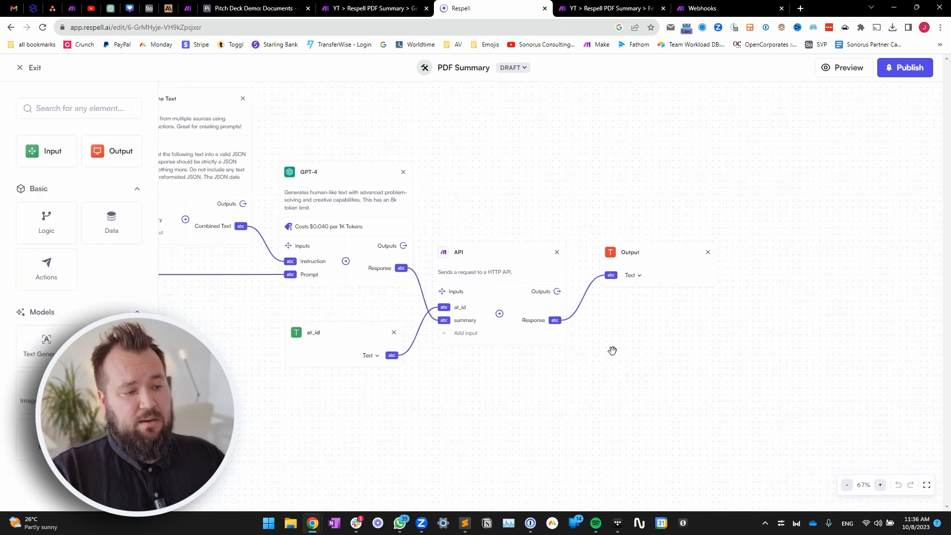
{"action": "left_click_drag", "start_coordinate": [540, 320], "coordinate": [484, 323]}
{"action": "left_click", "coordinate": [589, 268]}
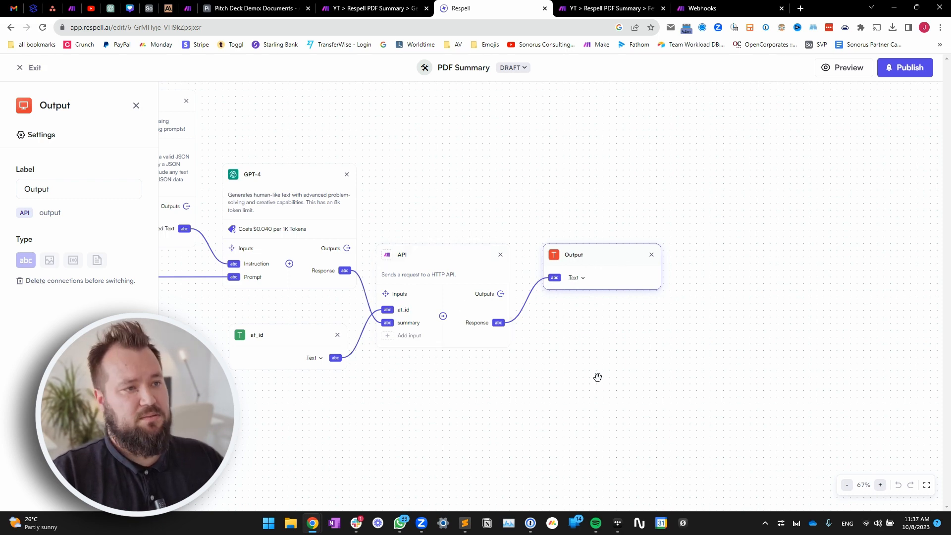
{"action": "left_click", "coordinate": [617, 138]}
{"action": "left_click", "coordinate": [611, 8]}
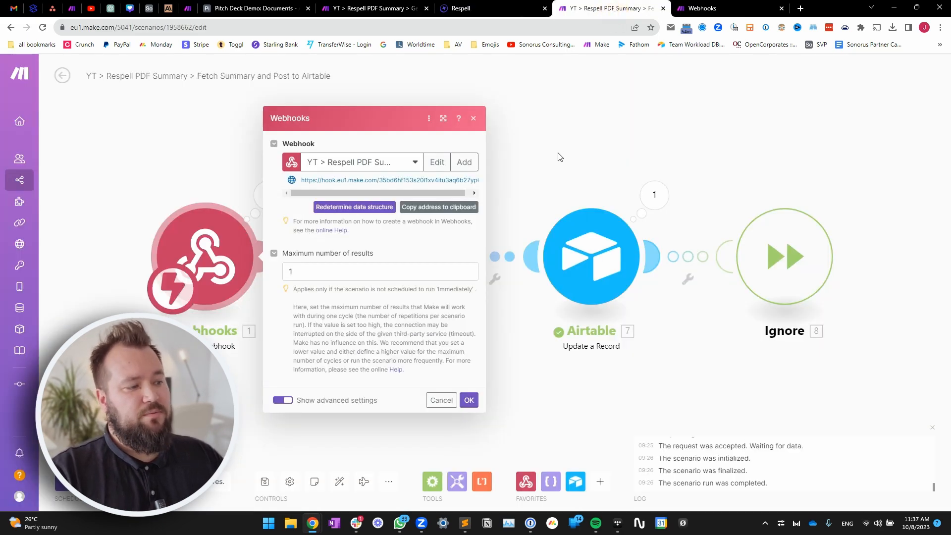
- Compare the webhook's received record id with the HTTP module's at_id request body key
{"action": "left_click", "coordinate": [568, 134]}
{"action": "left_click", "coordinate": [326, 189]}
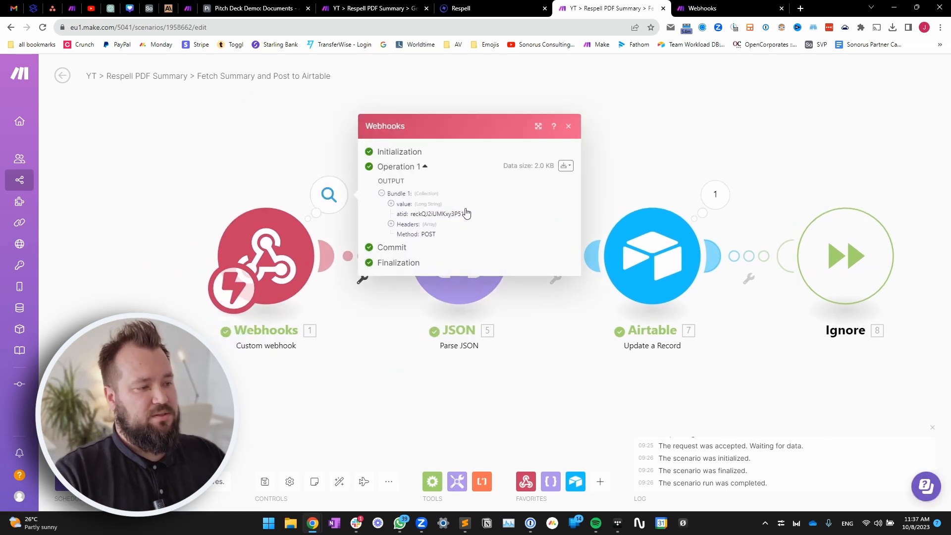
{"action": "left_click_drag", "start_coordinate": [413, 214], "coordinate": [466, 213]}
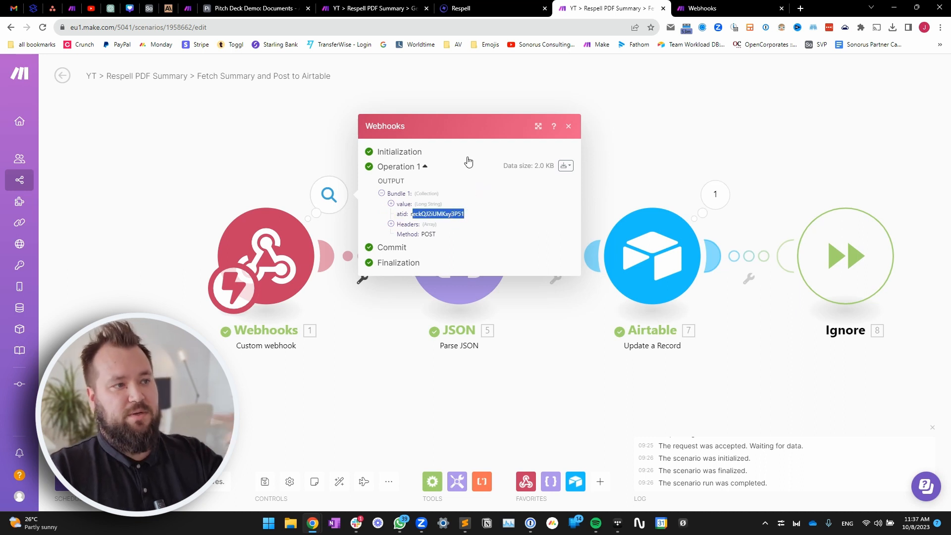
{"action": "left_click", "coordinate": [394, 5]}
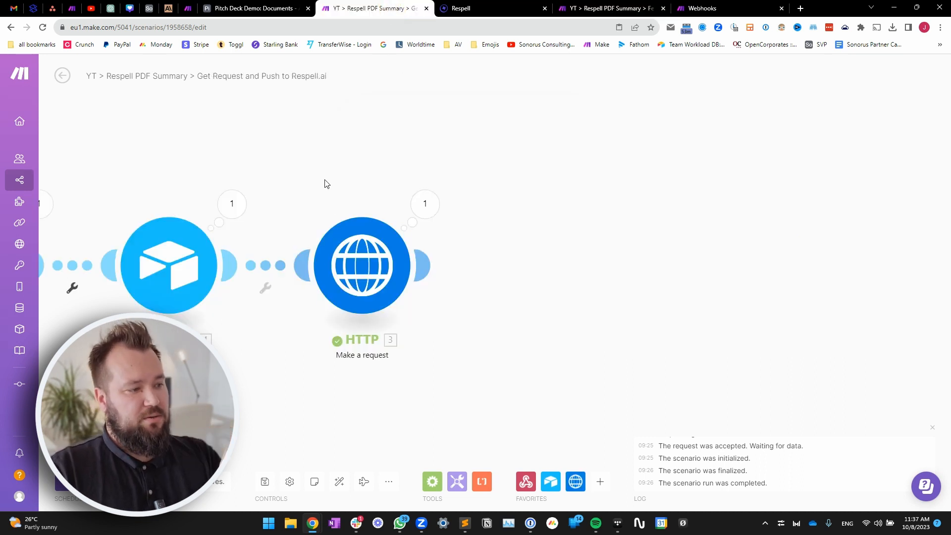
{"action": "left_click_drag", "start_coordinate": [326, 183], "coordinate": [361, 146]}
{"action": "left_click", "coordinate": [386, 226]}
{"action": "scroll", "coordinate": [531, 354], "scroll_direction": "down", "scroll_amount": 5}
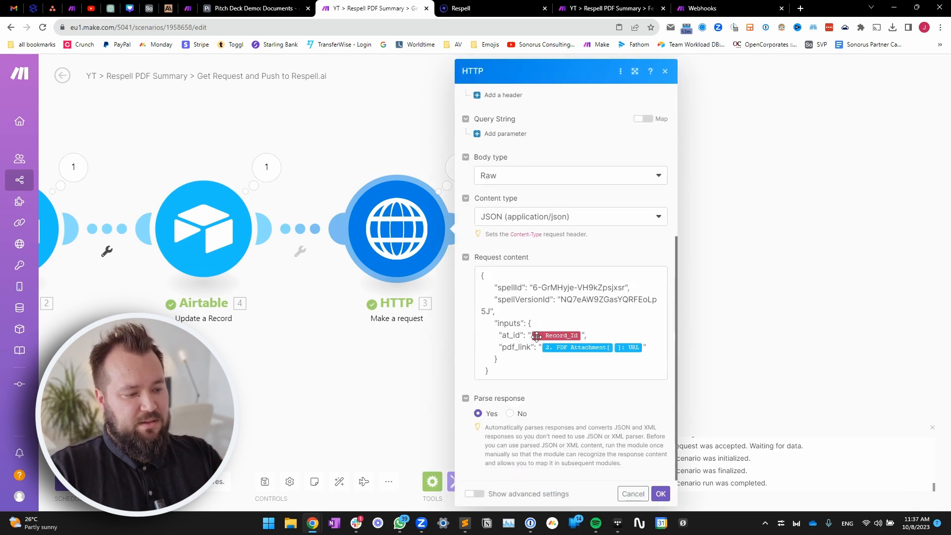
{"action": "double_click", "coordinate": [520, 335]}
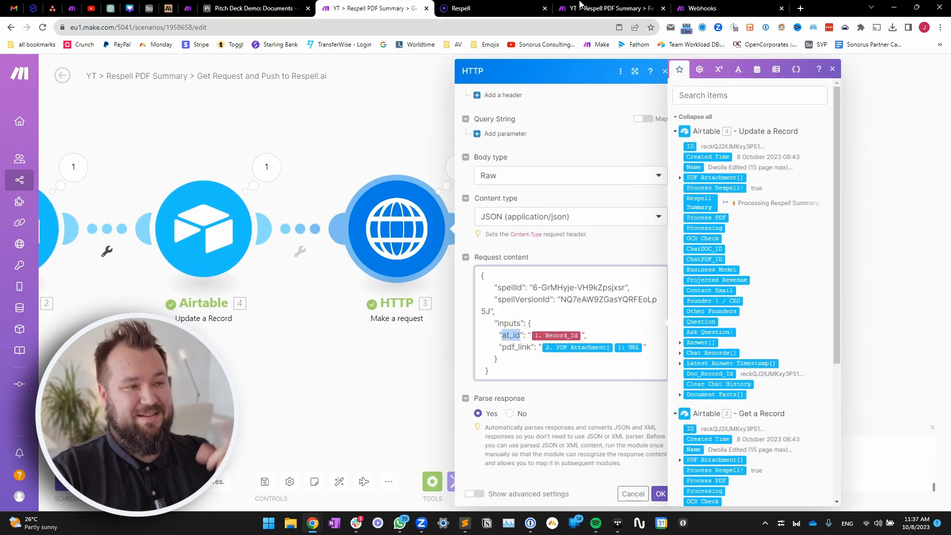
- Inspect the full received summary text, then close the webhook output panel
{"action": "left_click", "coordinate": [595, 10]}
{"action": "left_click", "coordinate": [415, 206]}
{"action": "triple_click", "coordinate": [405, 163]}
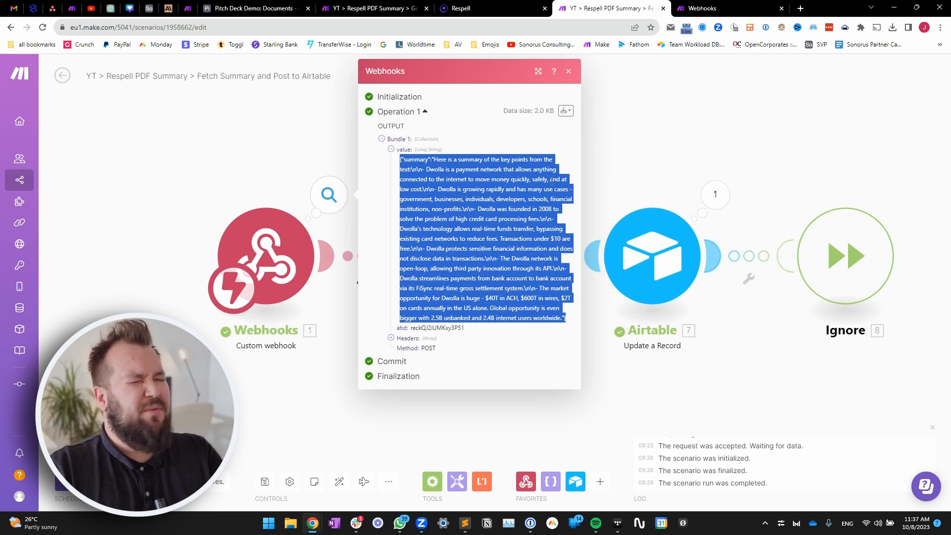
{"action": "left_click", "coordinate": [468, 7]}
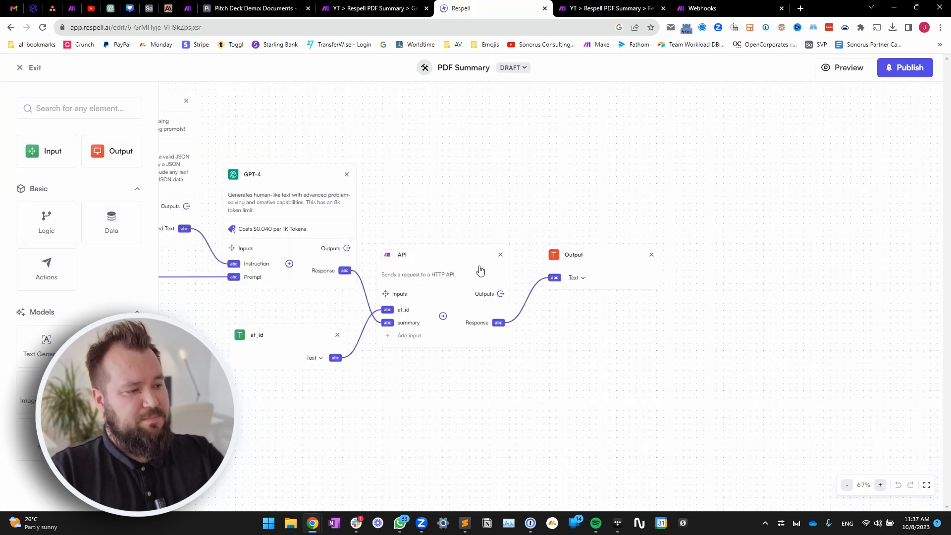
{"action": "scroll", "coordinate": [483, 227], "scroll_direction": "left", "scroll_amount": 2}
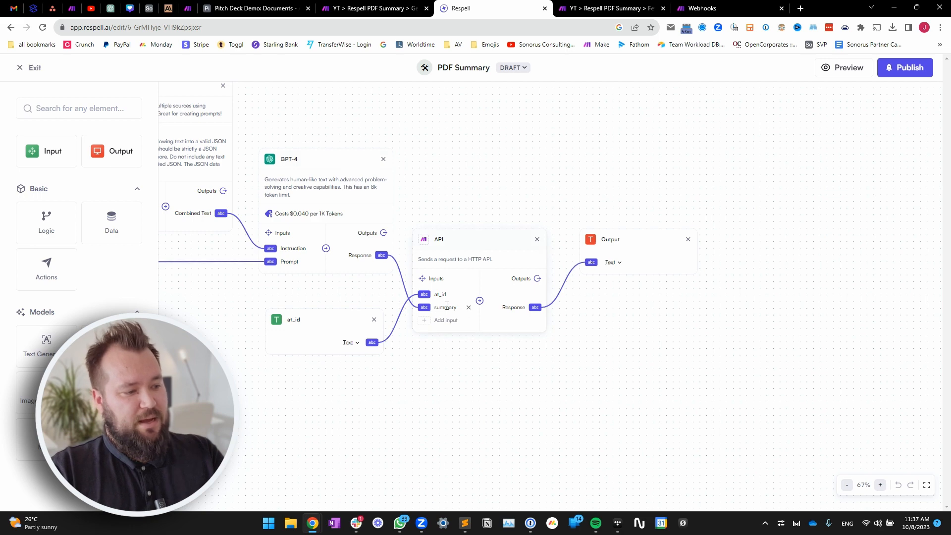
{"action": "left_click", "coordinate": [607, 8]}
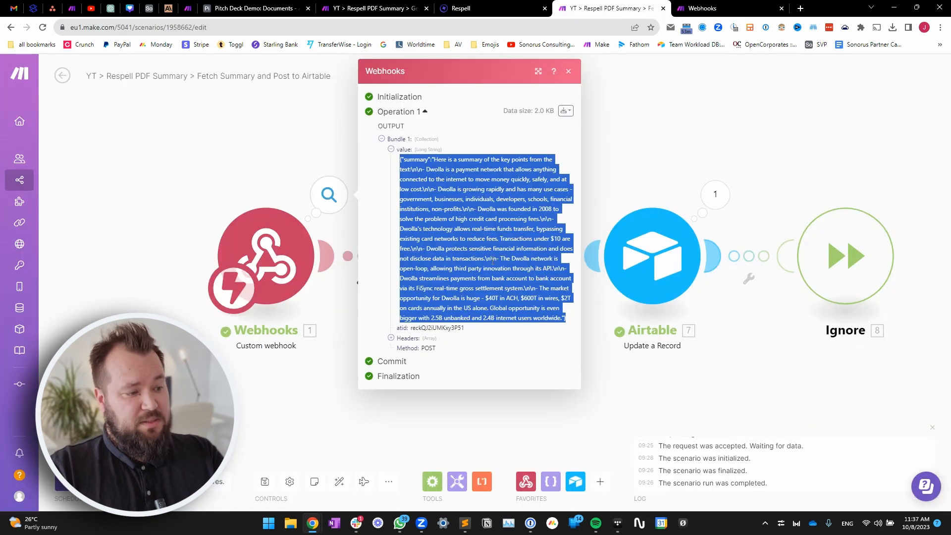
{"action": "left_click", "coordinate": [272, 130]}
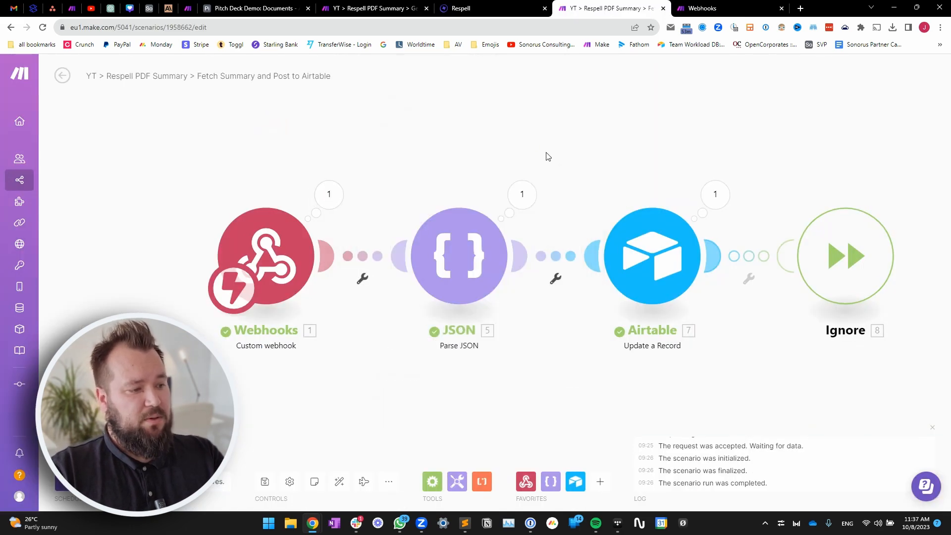
- Select and copy the full JSON summary text the webhook received
{"action": "left_click_drag", "start_coordinate": [546, 153], "coordinate": [433, 138]}
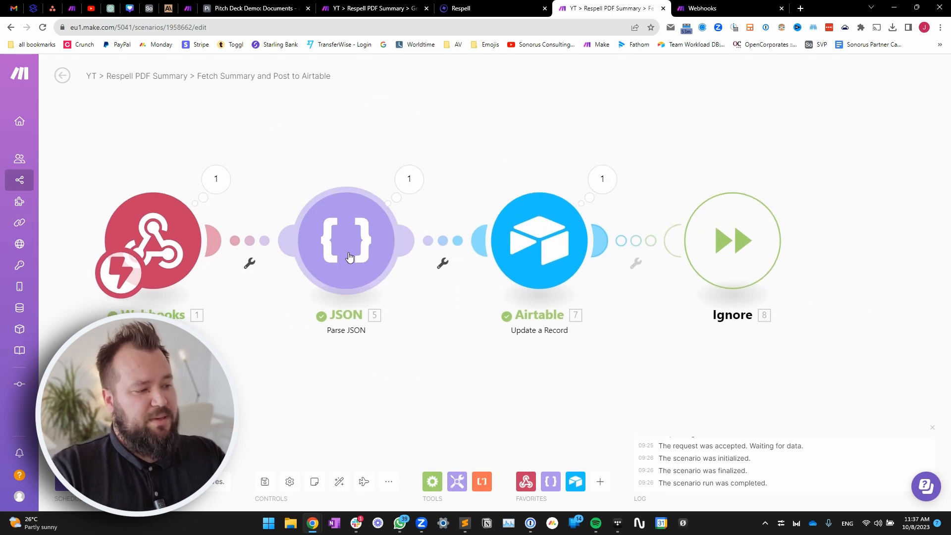
{"action": "left_click", "coordinate": [349, 257]}
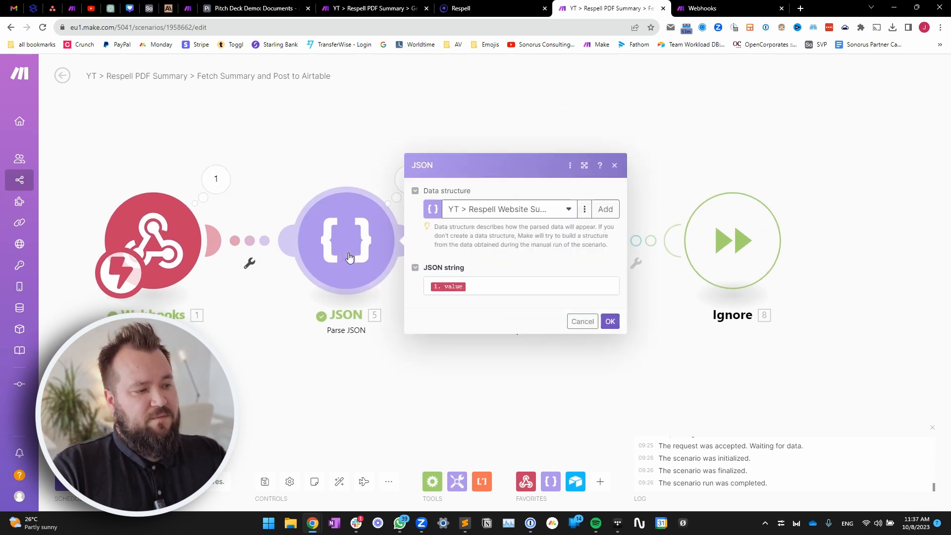
{"action": "left_click", "coordinate": [215, 184]}
{"action": "left_click_drag", "start_coordinate": [287, 159], "coordinate": [452, 318]}
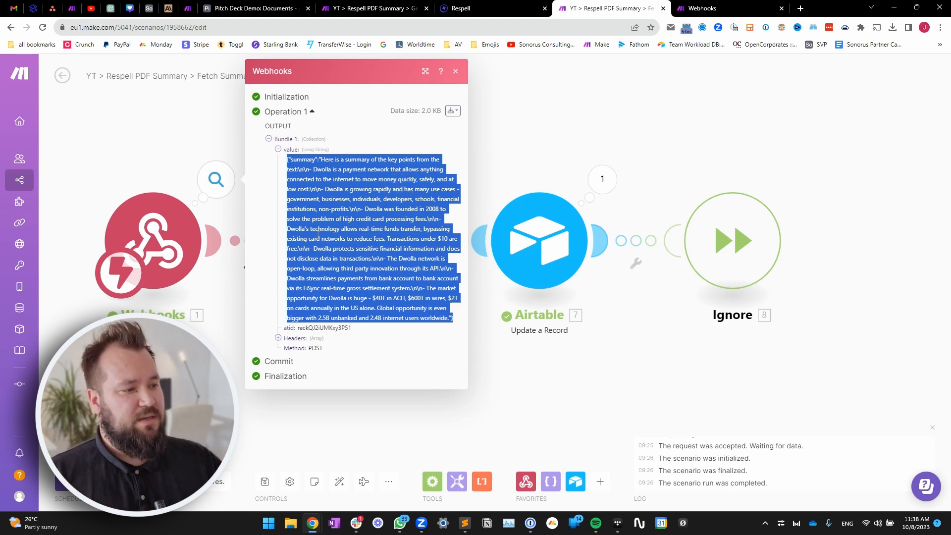
{"action": "left_click", "coordinate": [553, 120]}
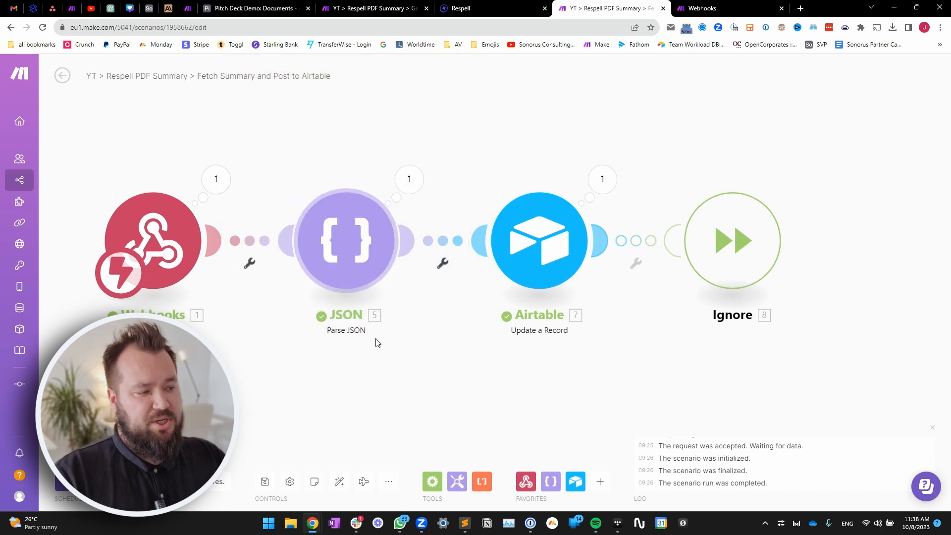
{"action": "left_click", "coordinate": [216, 180]}
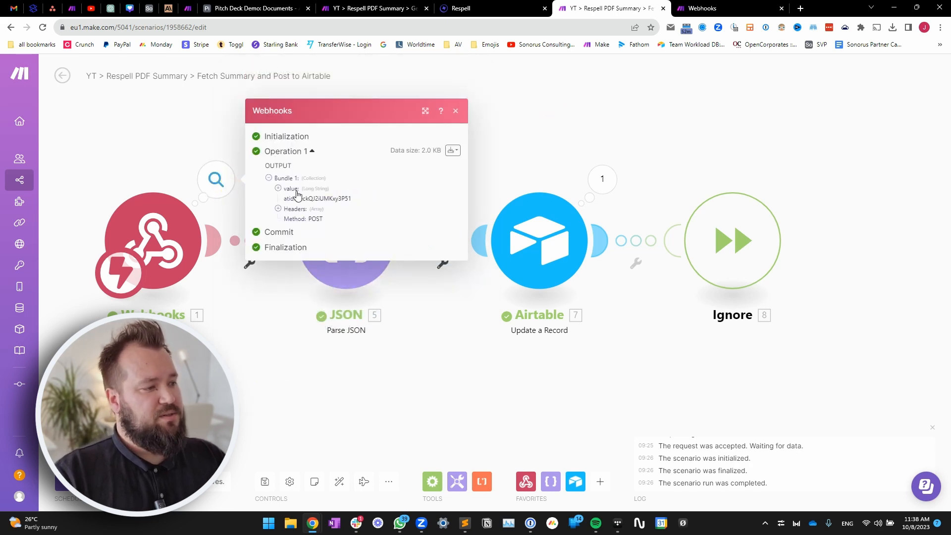
{"action": "left_click", "coordinate": [296, 191]}
{"action": "left_click_drag", "start_coordinate": [453, 318], "coordinate": [280, 159]}
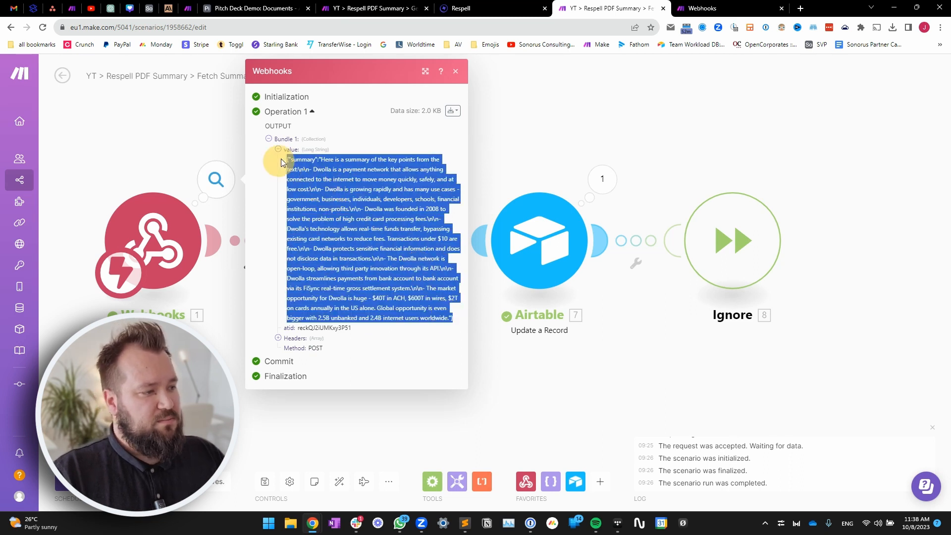
{"action": "left_click", "coordinate": [511, 116]}
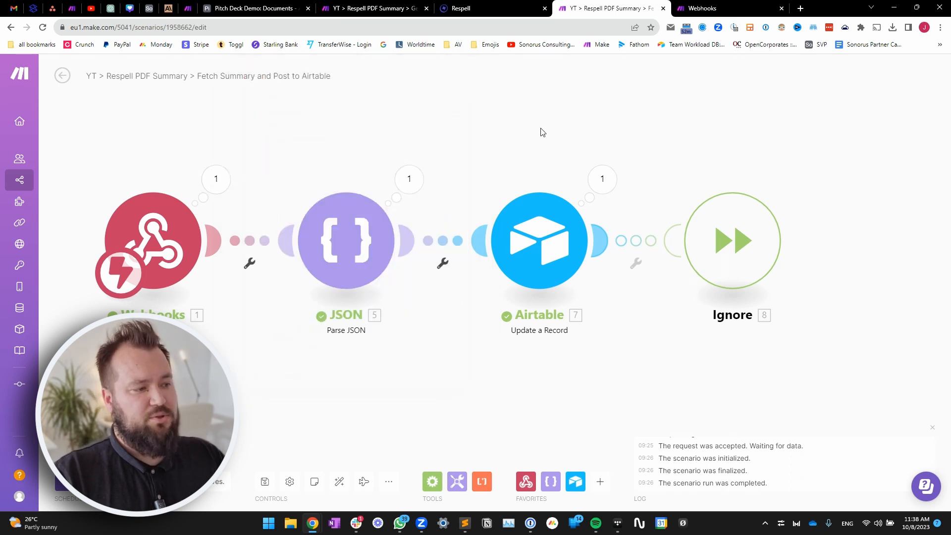
- Add a Parse JSON data structure generated from the pasted sample summary and save it
{"action": "left_click", "coordinate": [363, 253]}
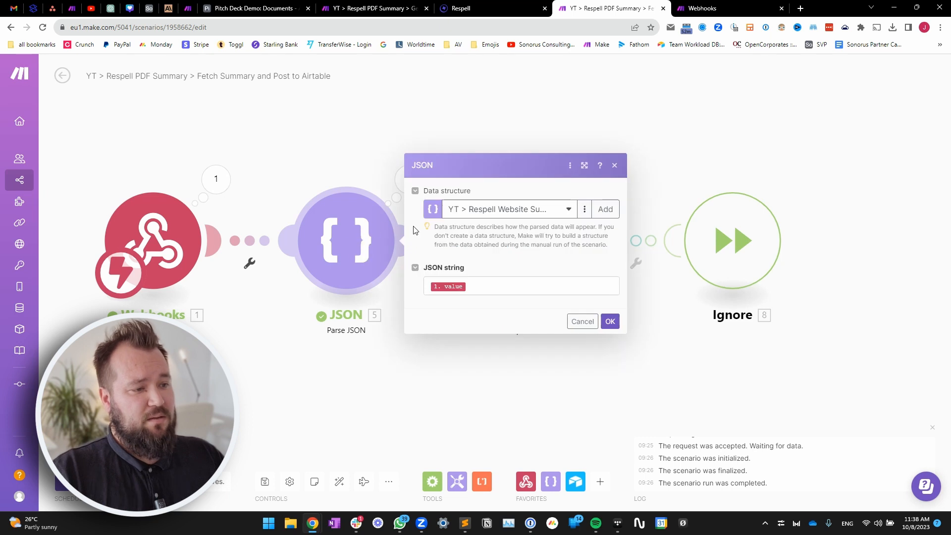
{"action": "left_click", "coordinate": [605, 209]}
{"action": "left_click", "coordinate": [643, 154]}
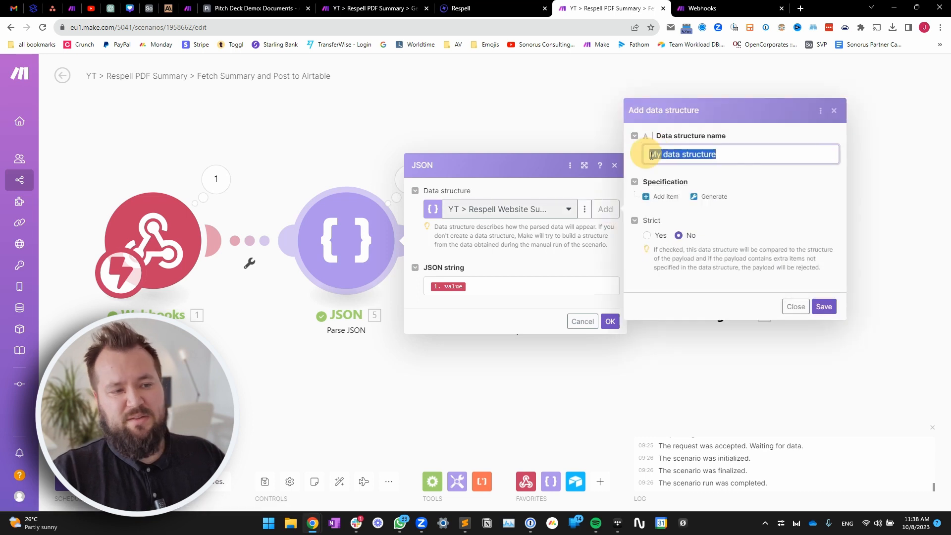
{"action": "left_click", "coordinate": [710, 197]}
{"action": "left_click", "coordinate": [541, 194]}
{"action": "key", "text": "ctrl+v"}
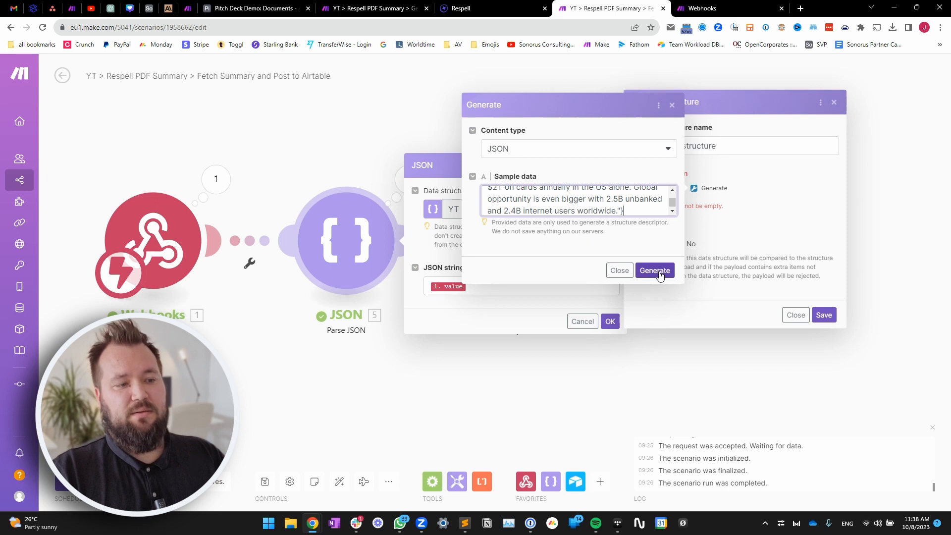
{"action": "scroll", "coordinate": [649, 206], "scroll_direction": "up", "scroll_amount": 10}
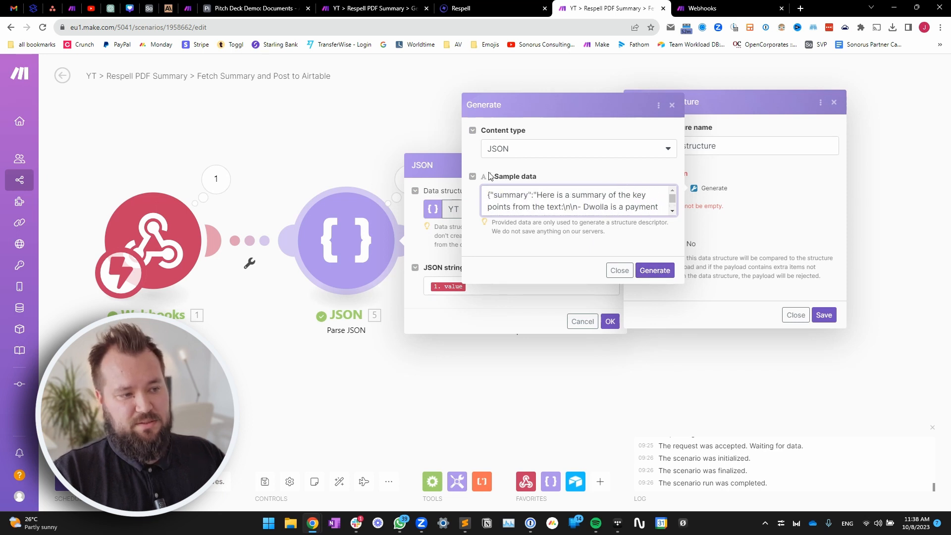
{"action": "left_click", "coordinate": [658, 271]}
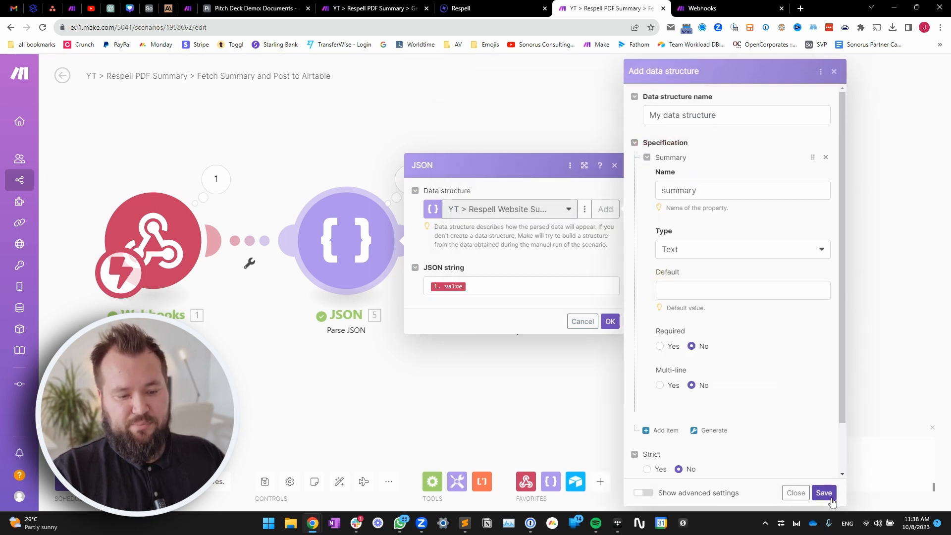
{"action": "left_click", "coordinate": [801, 493]}
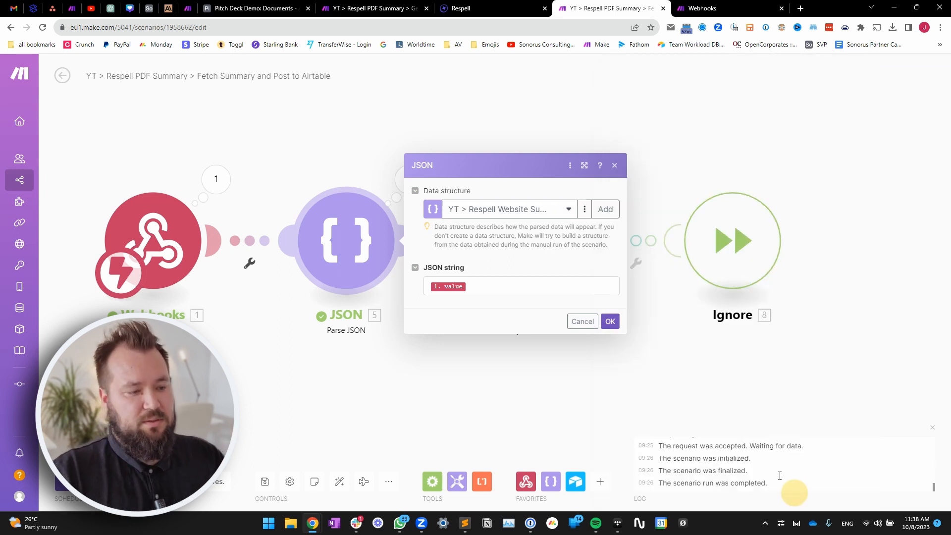
{"action": "left_click", "coordinate": [498, 282]}
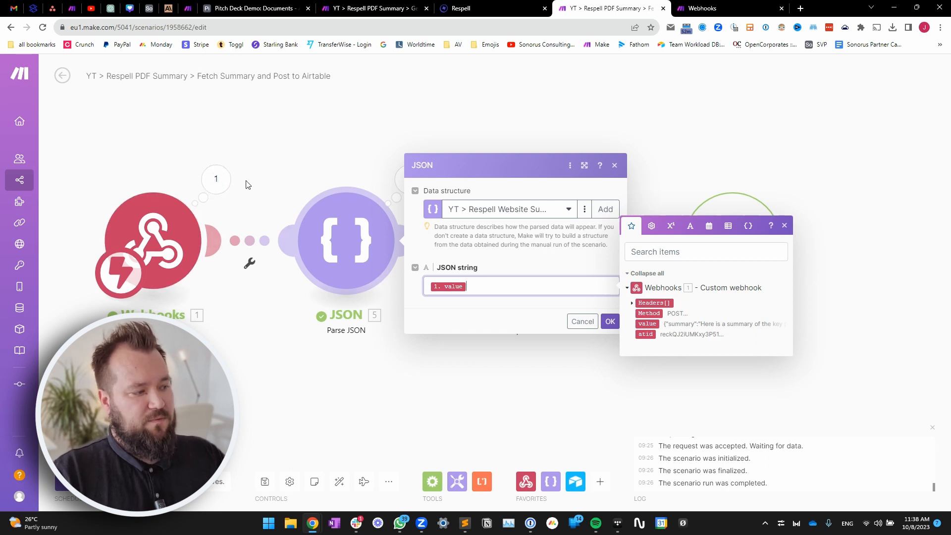
{"action": "left_click", "coordinate": [611, 322]}
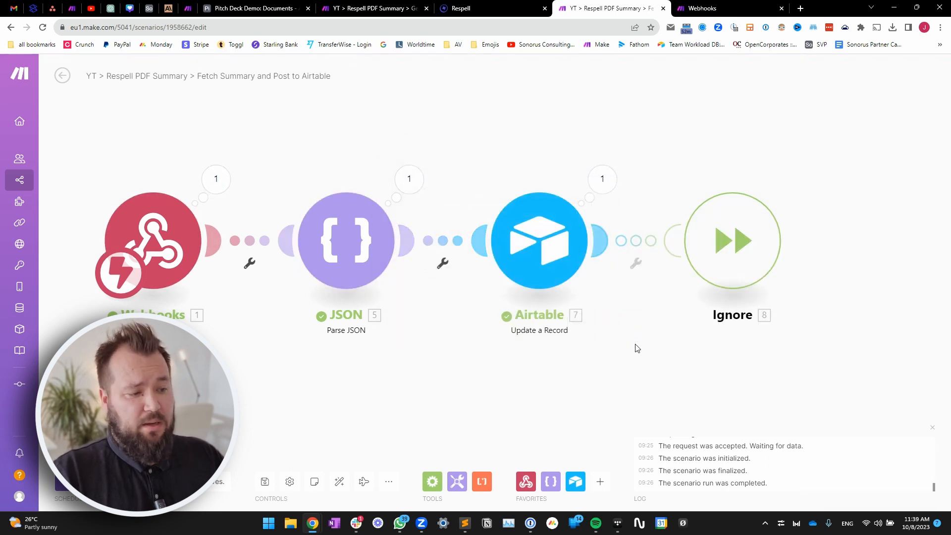
- Check the Airtable module's Record ID and Respell Summary field mappings
{"action": "left_click", "coordinate": [478, 232]}
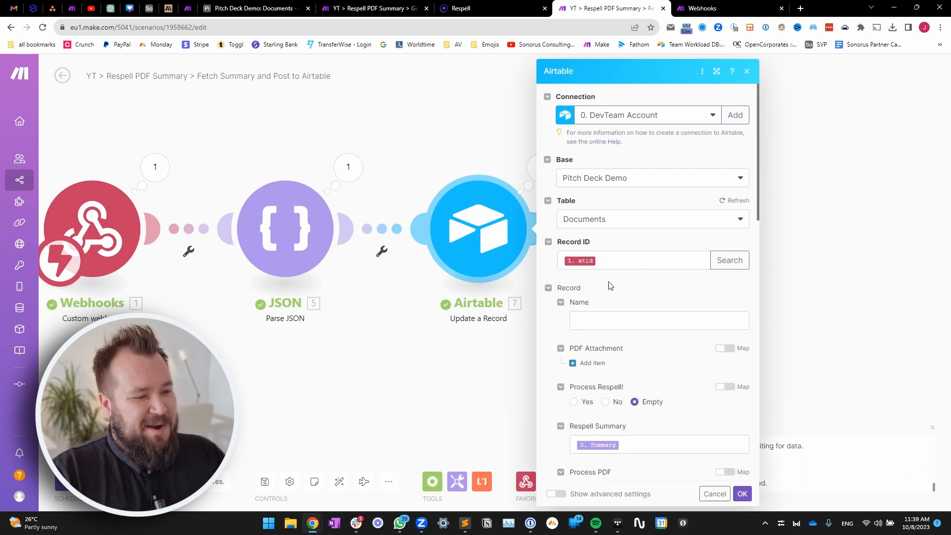
{"action": "left_click", "coordinate": [632, 258]}
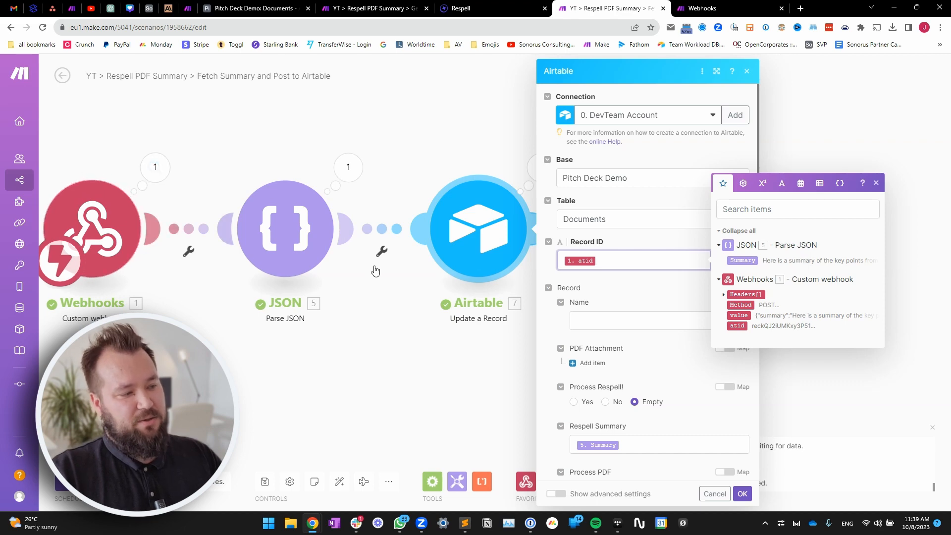
{"action": "scroll", "coordinate": [646, 293], "scroll_direction": "down", "scroll_amount": 1}
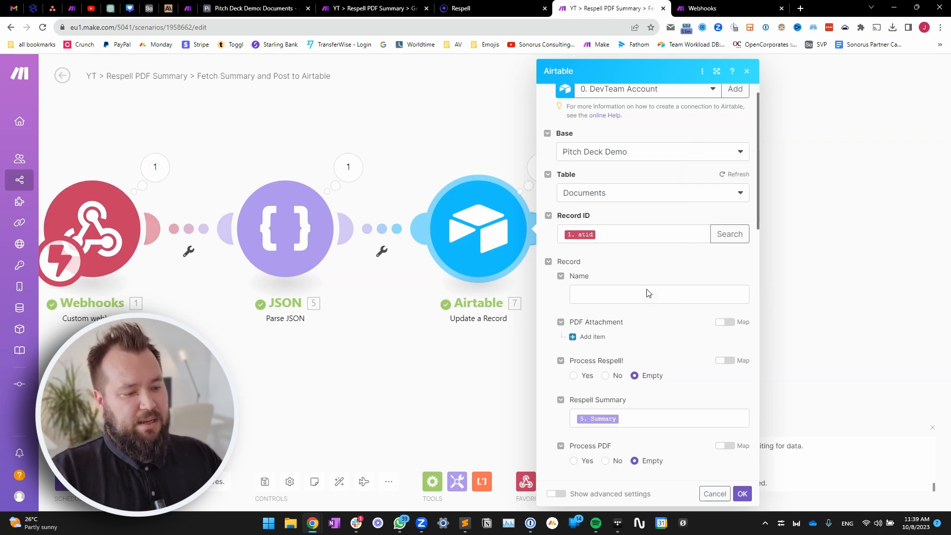
{"action": "scroll", "coordinate": [647, 293], "scroll_direction": "down", "scroll_amount": 5}
{"action": "left_click", "coordinate": [650, 291]}
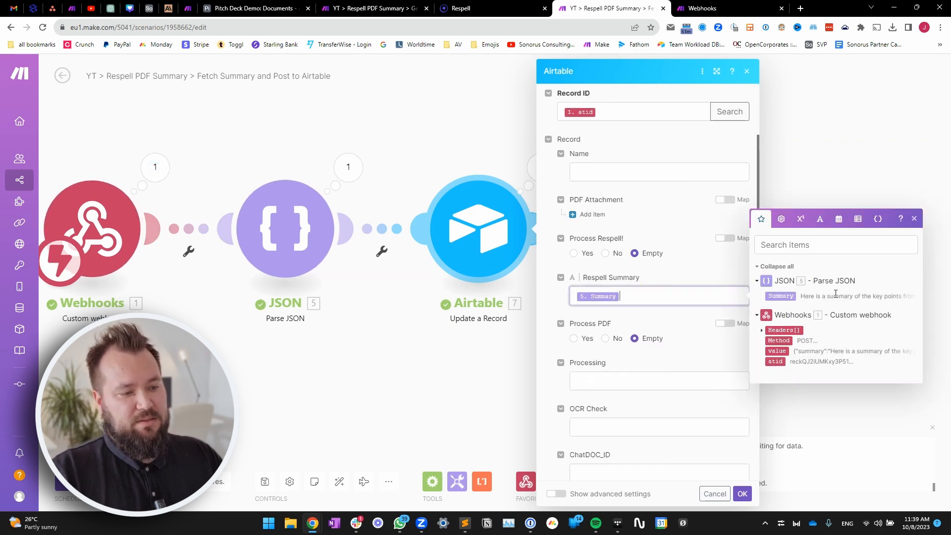
- Inspect the Parse JSON step's last-run summary output and raw JSON string input
{"action": "left_click", "coordinate": [347, 166]}
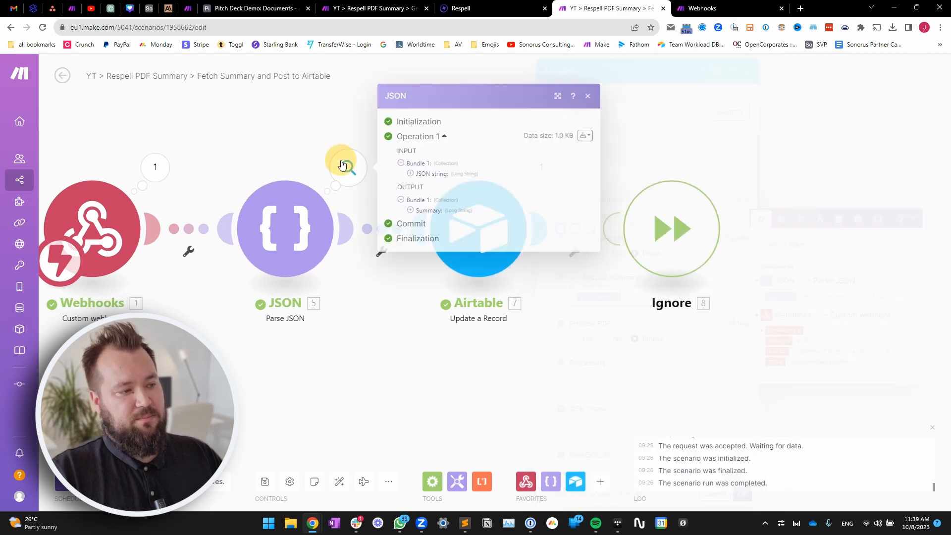
{"action": "left_click", "coordinate": [556, 71]}
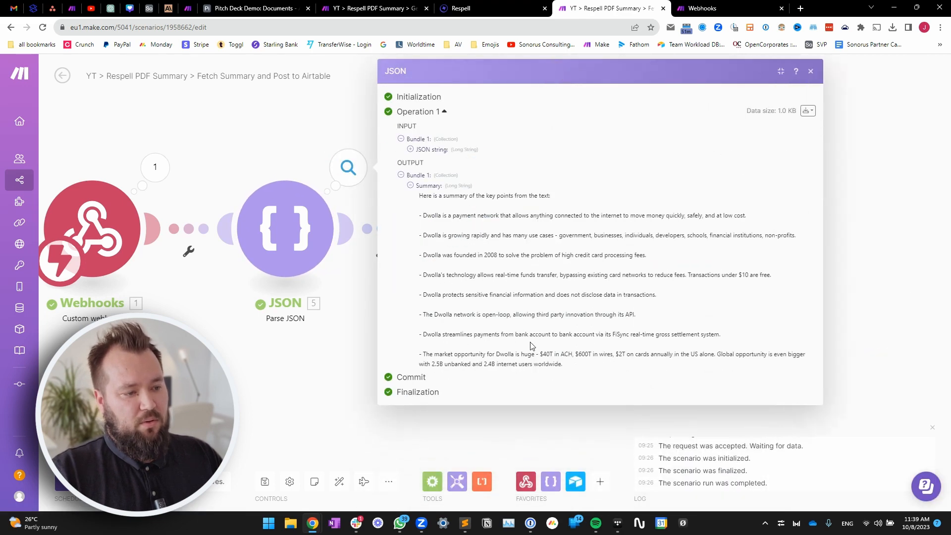
{"action": "left_click_drag", "start_coordinate": [570, 365], "coordinate": [418, 189]}
{"action": "left_click", "coordinate": [538, 254]}
{"action": "left_click_drag", "start_coordinate": [583, 370], "coordinate": [419, 194]}
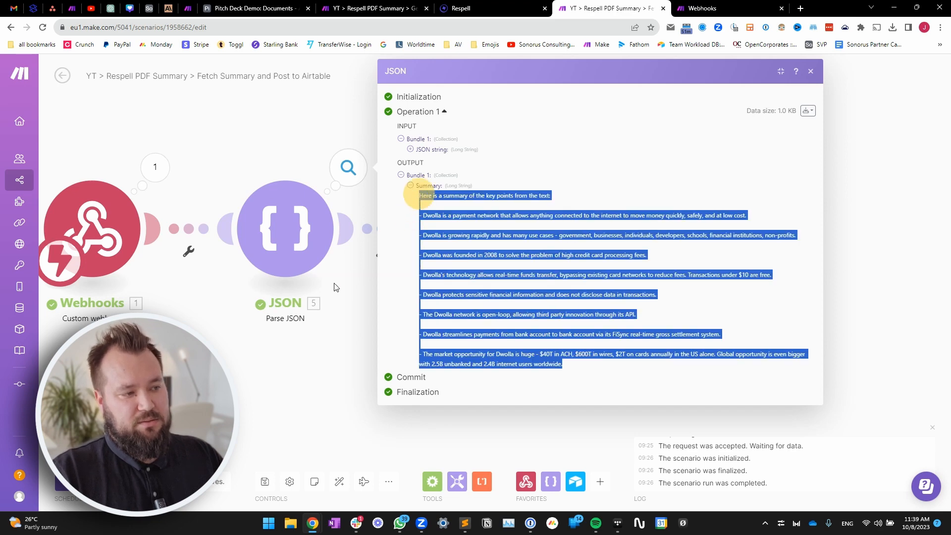
{"action": "left_click", "coordinate": [461, 151]}
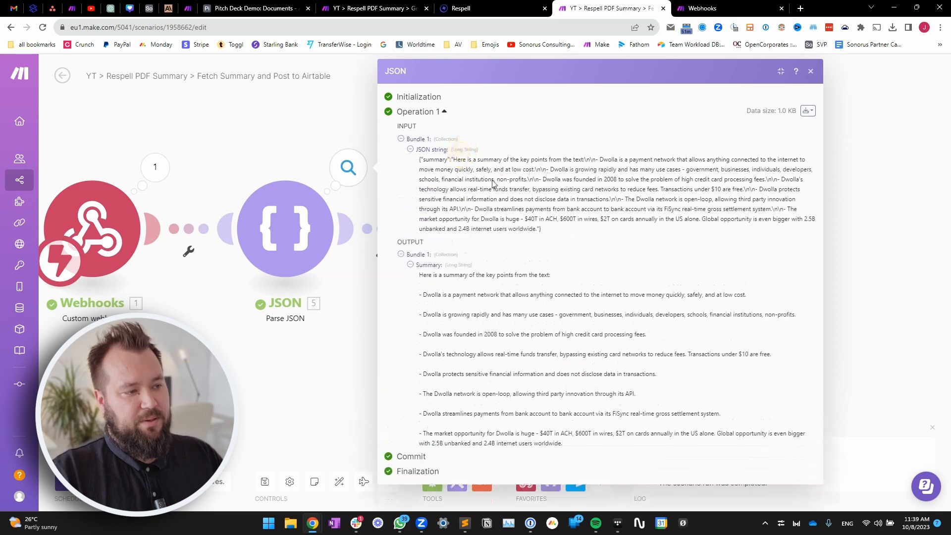
{"action": "left_click", "coordinate": [355, 255]}
- Recheck the Respell Summary mapping, then select Pitch Deck Demo's Respell Summary cells, rows 1–4
{"action": "left_click", "coordinate": [467, 243]}
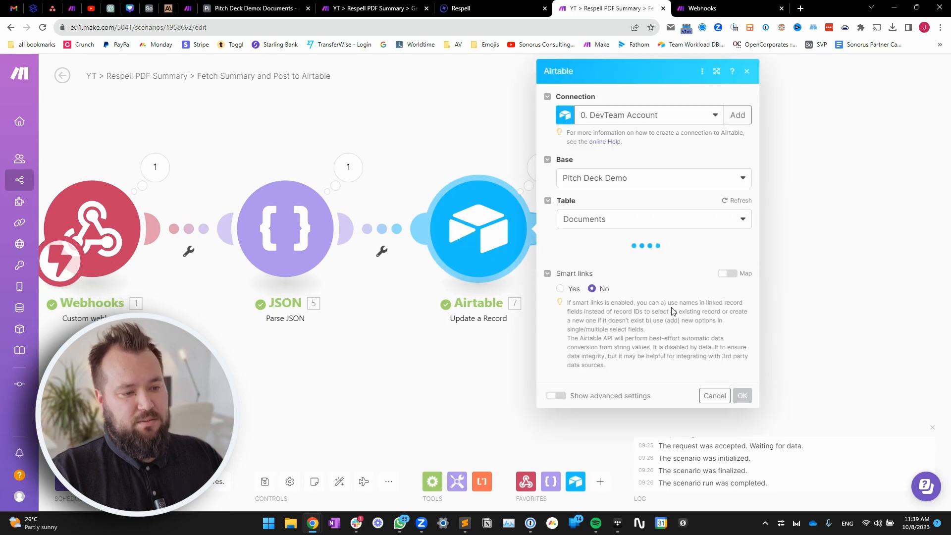
{"action": "scroll", "coordinate": [634, 247], "scroll_direction": "down", "scroll_amount": 2}
{"action": "left_click", "coordinate": [646, 348]}
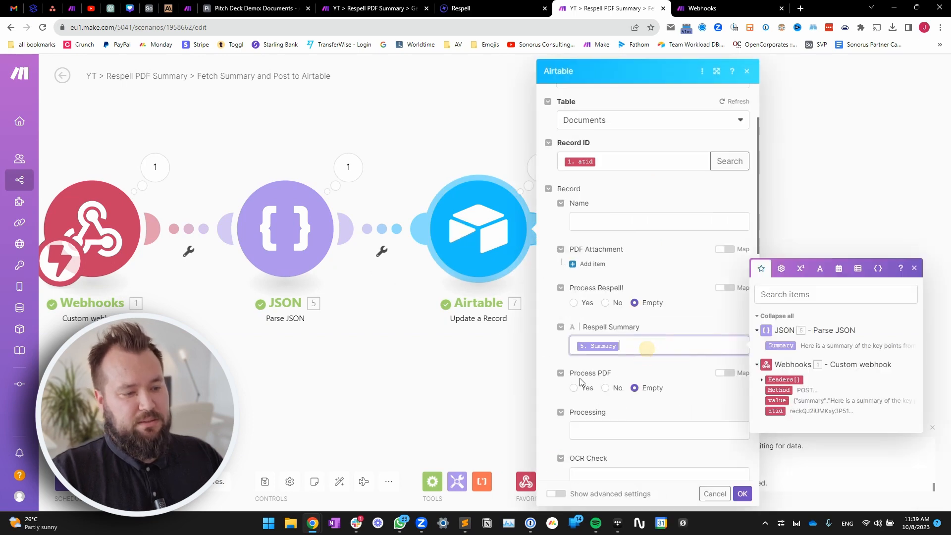
{"action": "left_click", "coordinate": [414, 389]}
{"action": "left_click", "coordinate": [250, 7]}
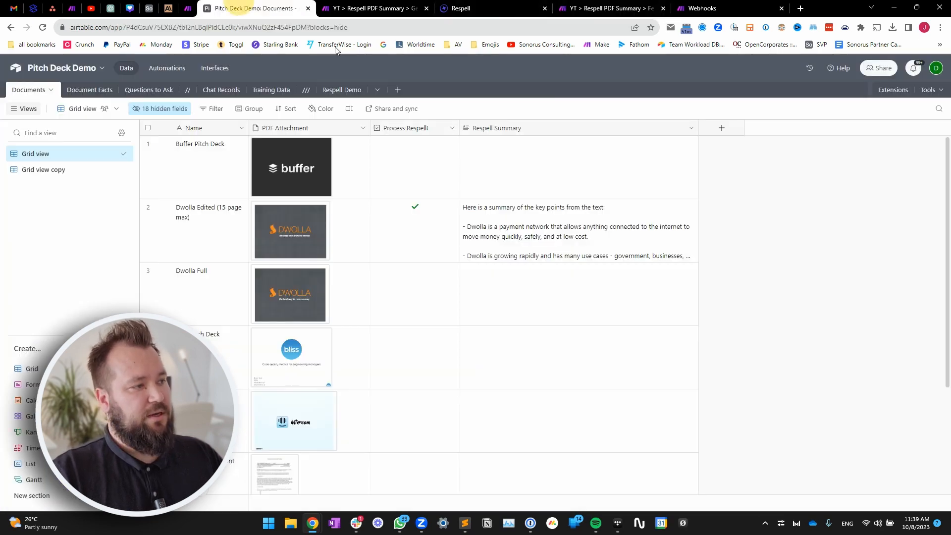
{"action": "left_click", "coordinate": [559, 171]}
{"action": "left_click_drag", "start_coordinate": [560, 172], "coordinate": [594, 350]}
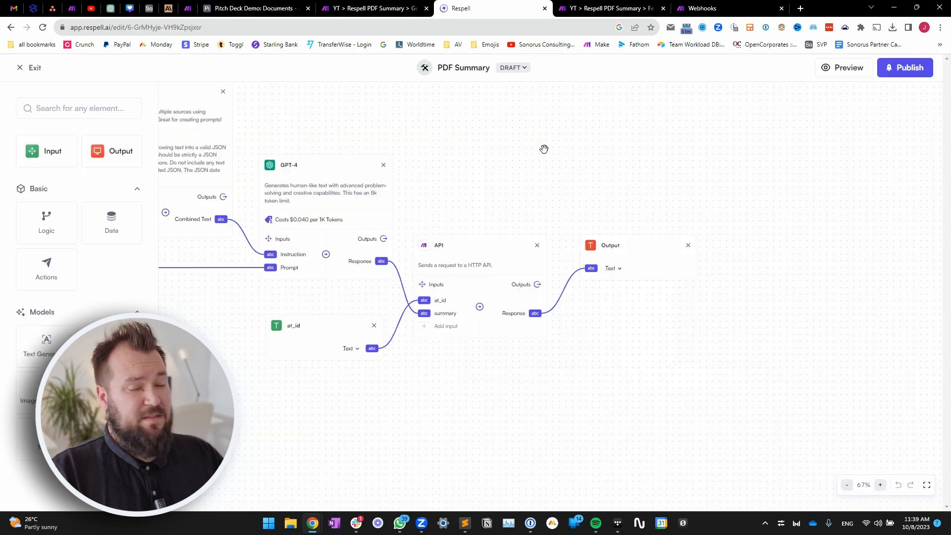